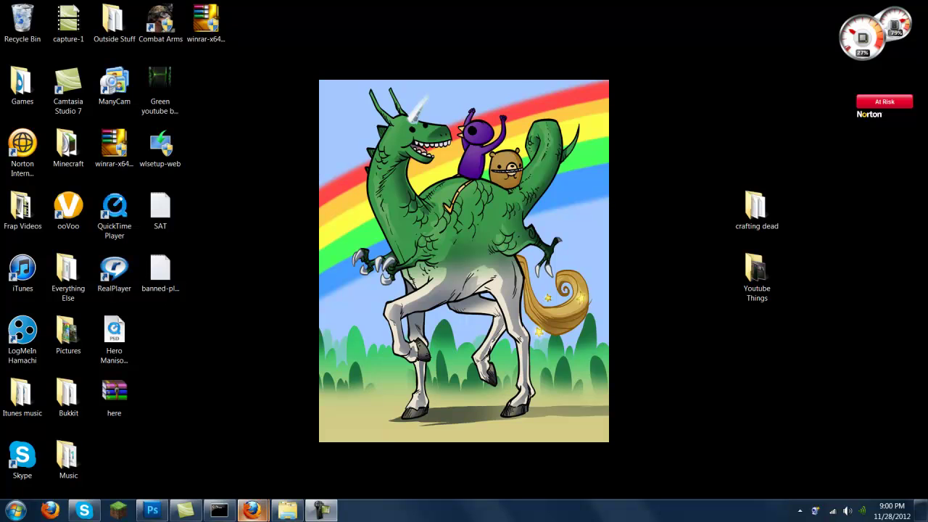
{"action": "mouse_move", "coordinate": [245, 514]}
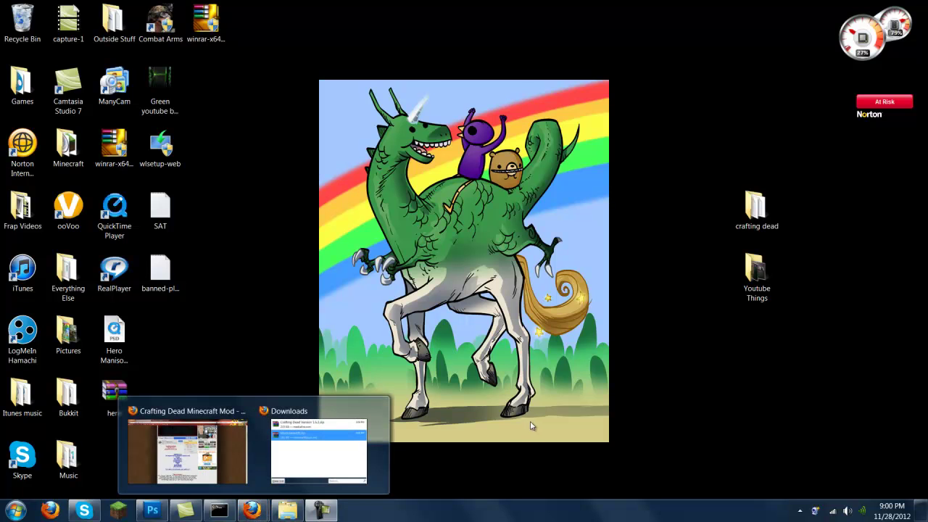
{"action": "left_click", "coordinate": [702, 441]}
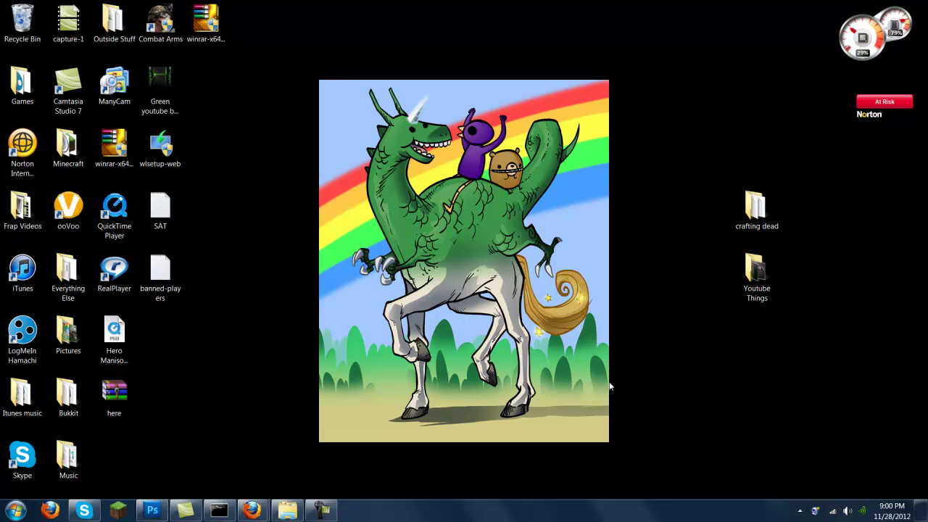
{"action": "left_click", "coordinate": [127, 172]}
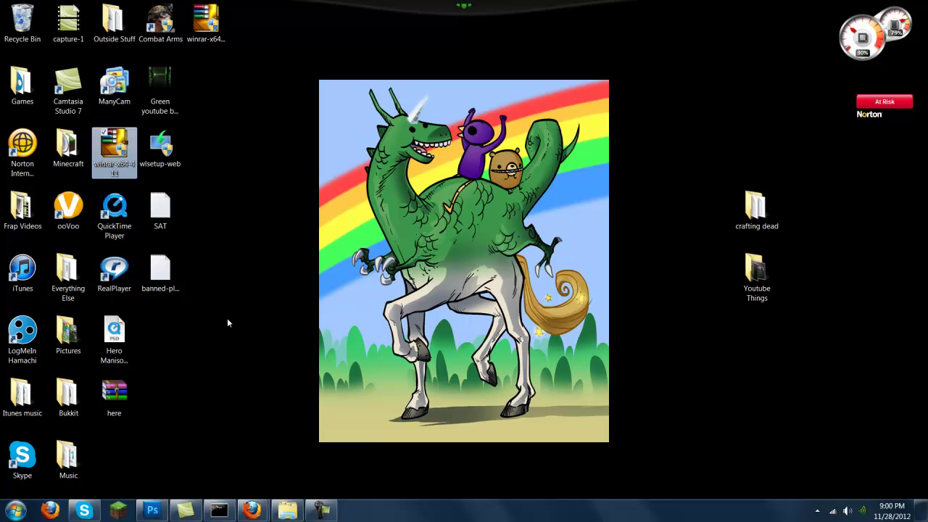
Step: Switch to Firefox, review the Crafting Dead mod page with its file mirror download, and close the opened adf.ly download page
{"action": "left_click", "coordinate": [251, 510]}
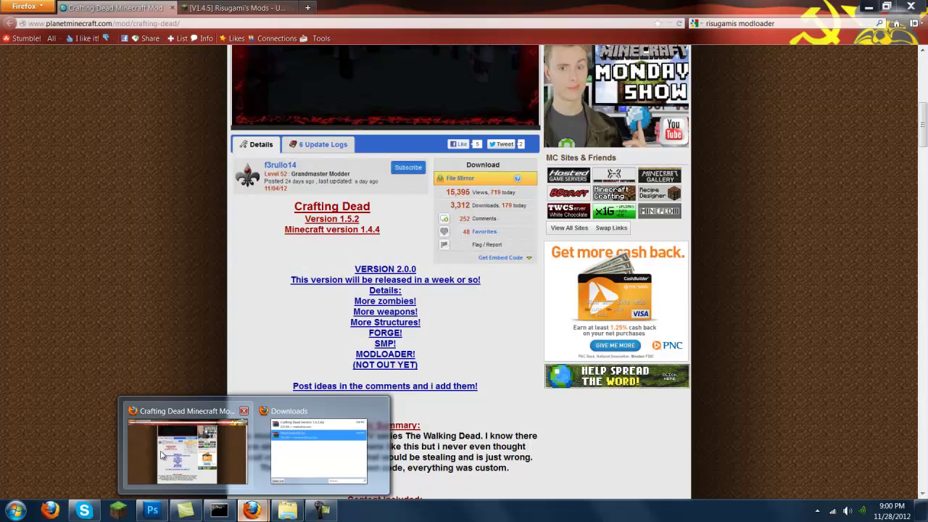
{"action": "left_click", "coordinate": [162, 451]}
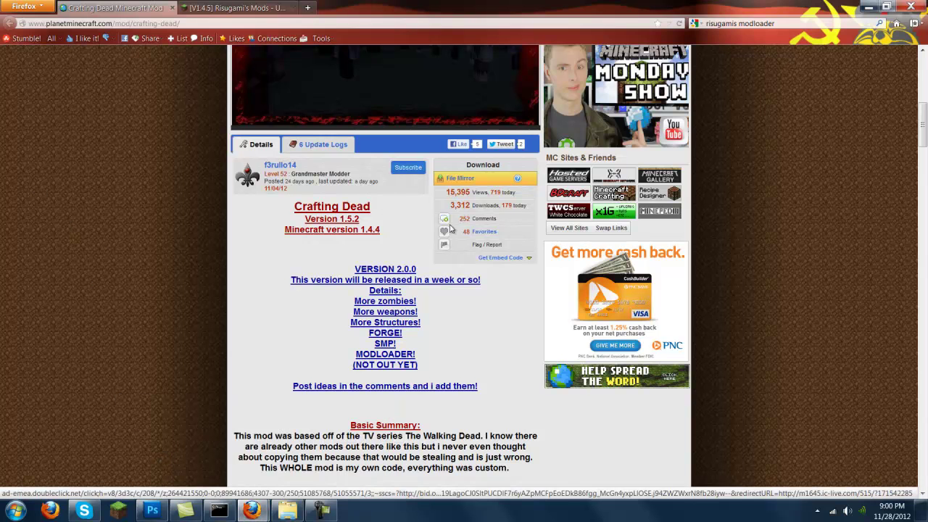
{"action": "scroll", "coordinate": [160, 229], "scroll_direction": "up", "scroll_amount": 5}
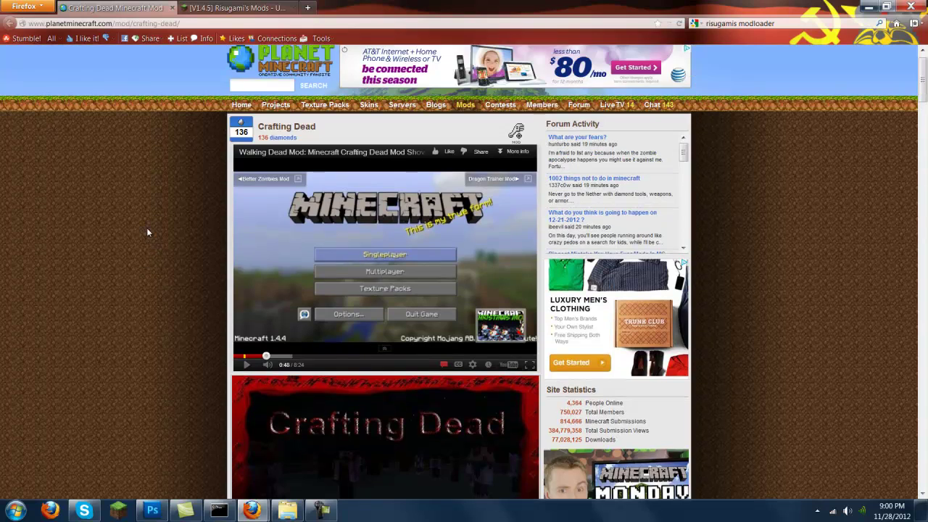
{"action": "scroll", "coordinate": [447, 243], "scroll_direction": "down", "scroll_amount": 4}
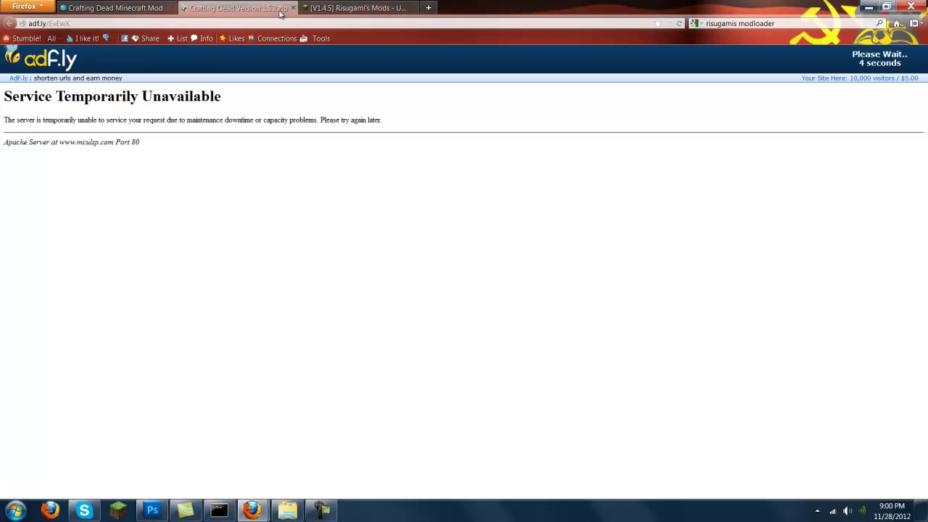
{"action": "left_click", "coordinate": [293, 7]}
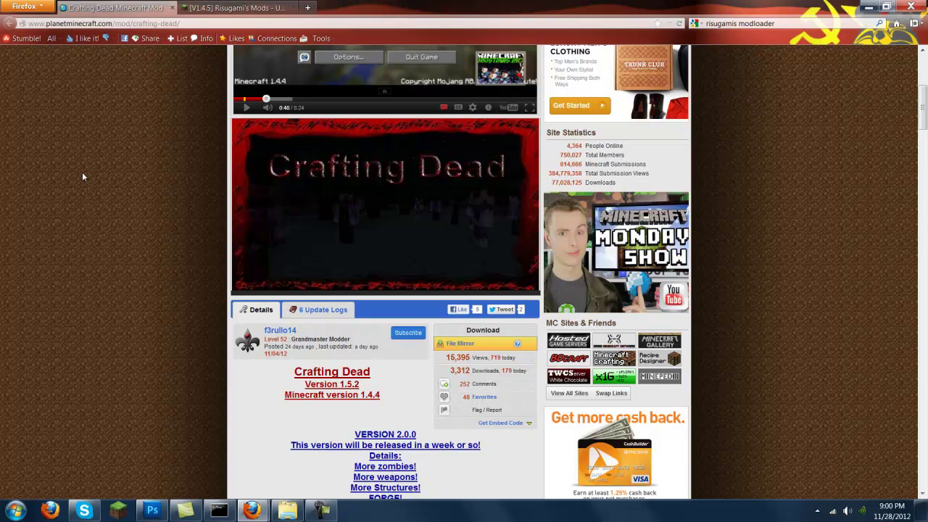
{"action": "scroll", "coordinate": [81, 174], "scroll_direction": "down", "scroll_amount": 3}
{"action": "scroll", "coordinate": [135, 152], "scroll_direction": "down", "scroll_amount": 5}
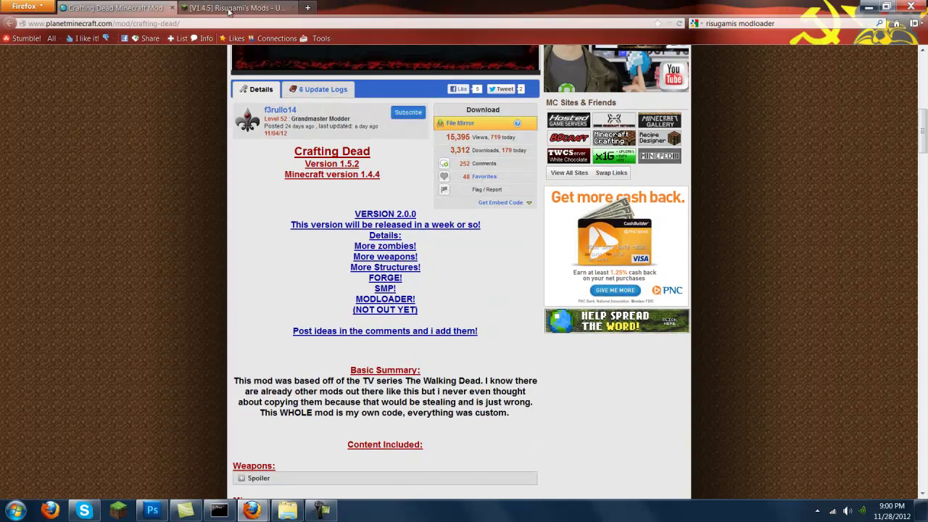
Step: Locate the ModLoader 1.4.5 entry with its download links on the Risugami's Mods forum page
{"action": "key", "text": "ctrl+Tab"}
{"action": "scroll", "coordinate": [138, 211], "scroll_direction": "up", "scroll_amount": 15}
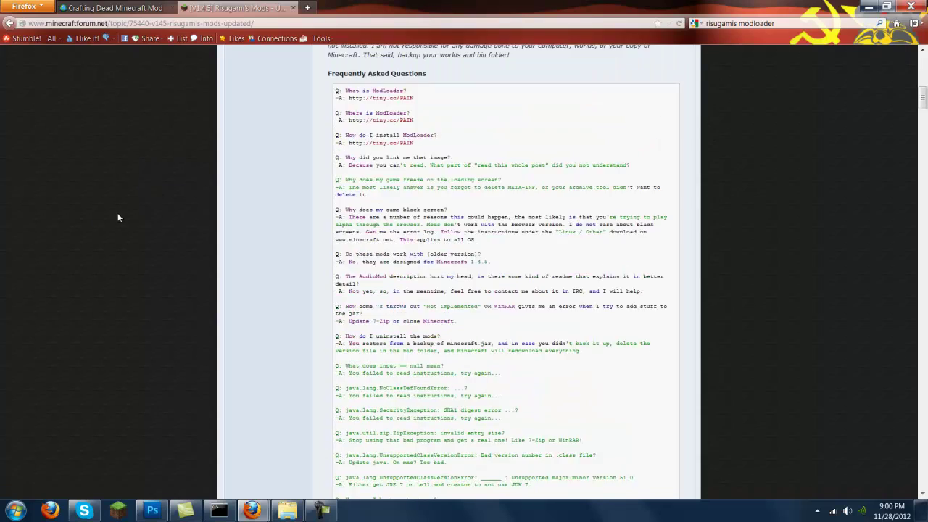
{"action": "scroll", "coordinate": [122, 232], "scroll_direction": "down", "scroll_amount": 15}
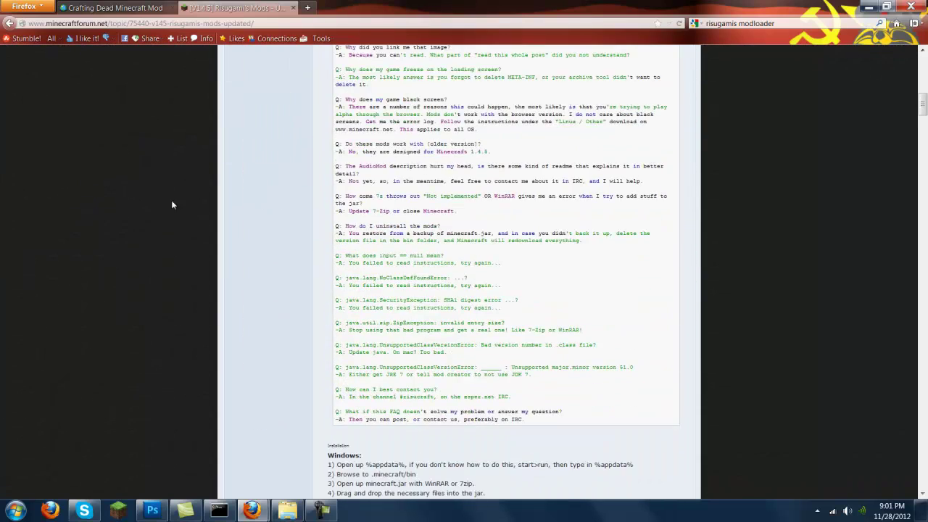
{"action": "scroll", "coordinate": [402, 190], "scroll_direction": "down", "scroll_amount": 3}
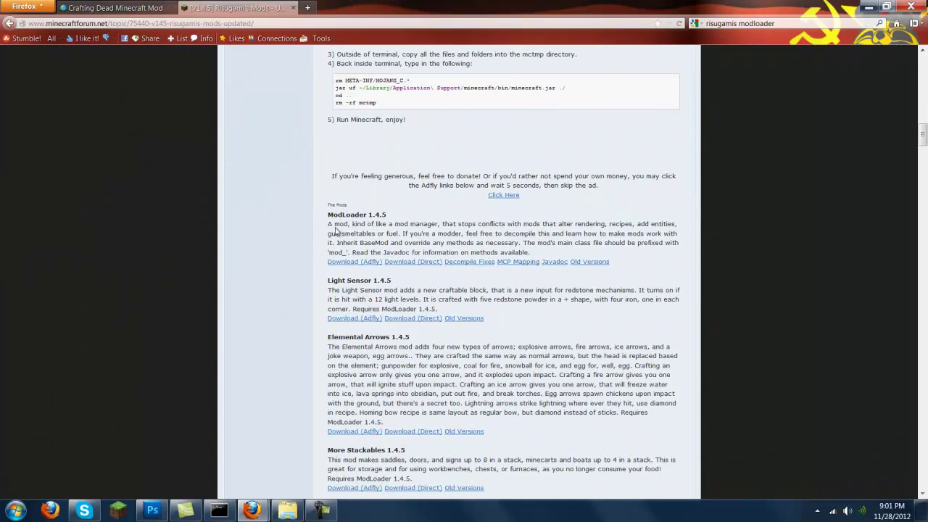
{"action": "left_click_drag", "start_coordinate": [327, 215], "coordinate": [410, 219]}
{"action": "left_click", "coordinate": [411, 219]}
Step: Minimize the browser and bring up the Firefox Downloads window, placing it in the empty desktop area beside the wallpaper picture
{"action": "left_click", "coordinate": [868, 10]}
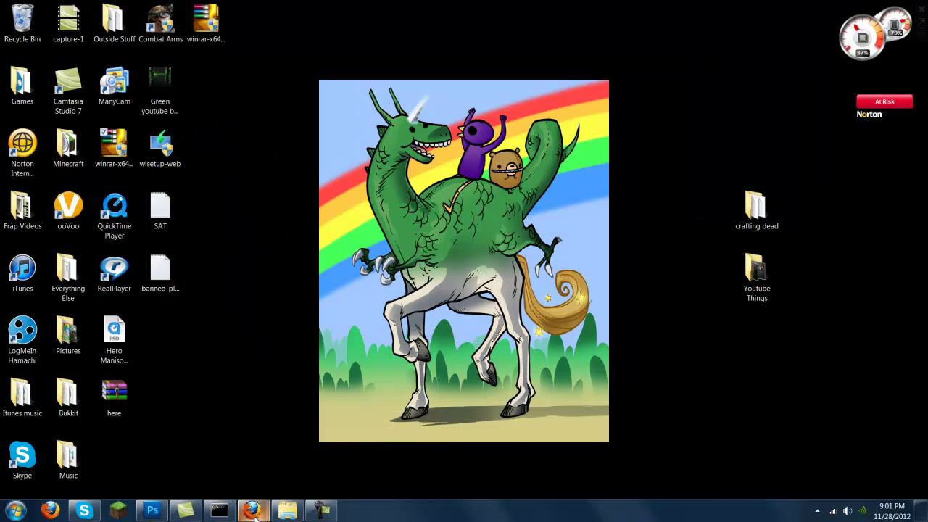
{"action": "mouse_move", "coordinate": [252, 510]}
{"action": "left_click", "coordinate": [319, 451]}
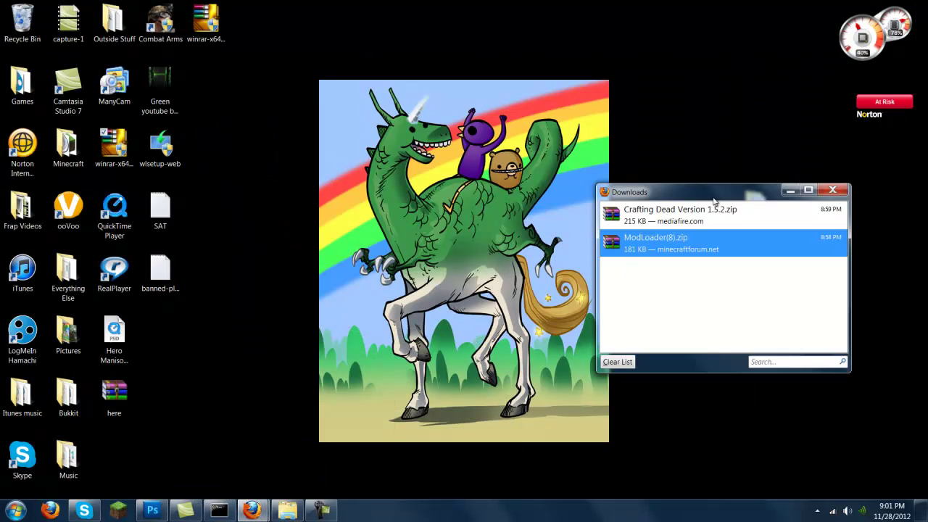
{"action": "left_click_drag", "start_coordinate": [713, 203], "coordinate": [764, 149]}
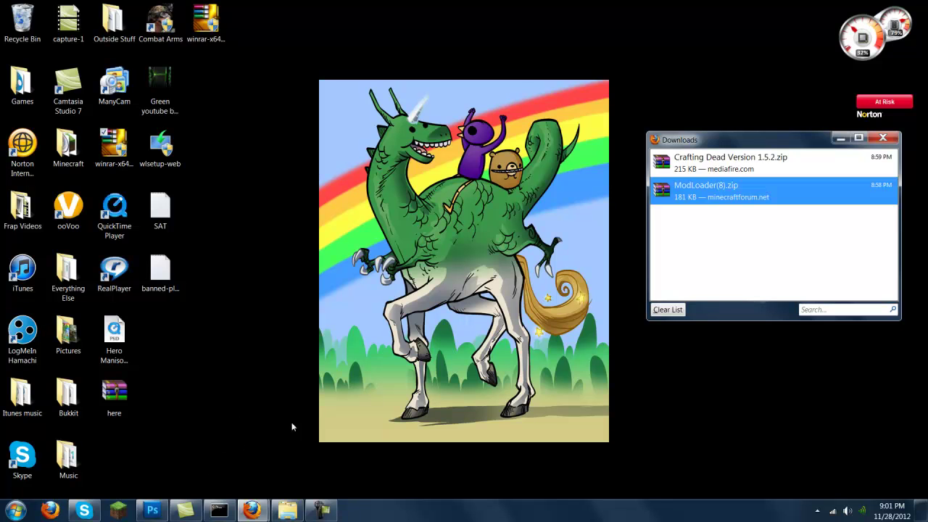
Step: Open the %appdata% folder and go to the bin folder inside .minecraft
{"action": "key", "text": "super"}
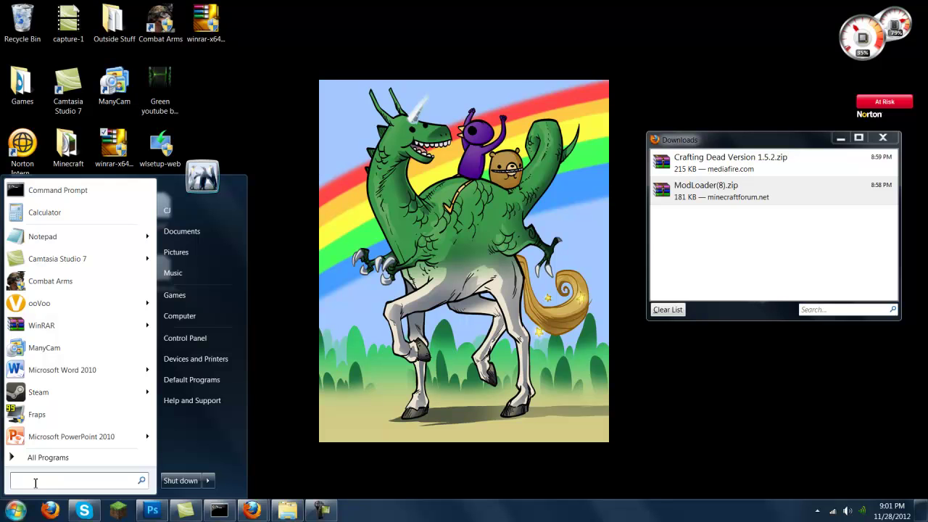
{"action": "type", "text": "%a"}
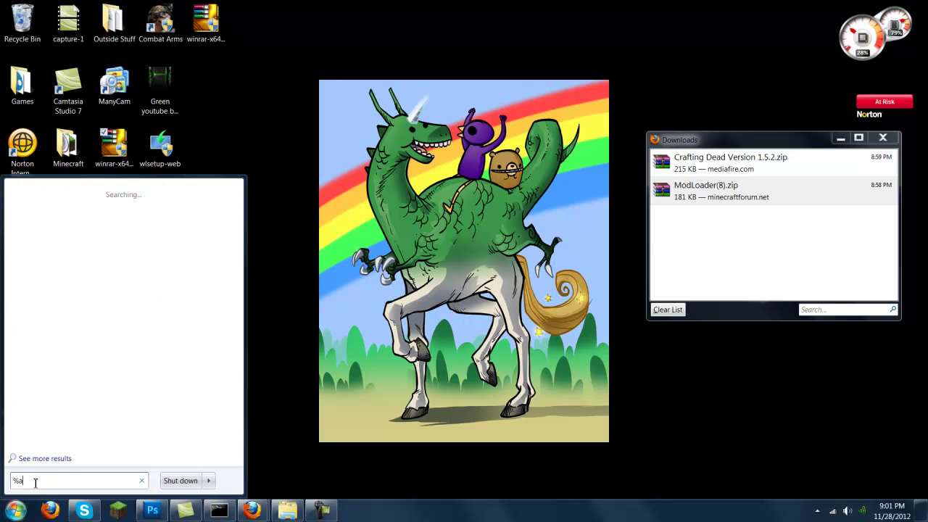
{"action": "type", "text": "ppdata%"}
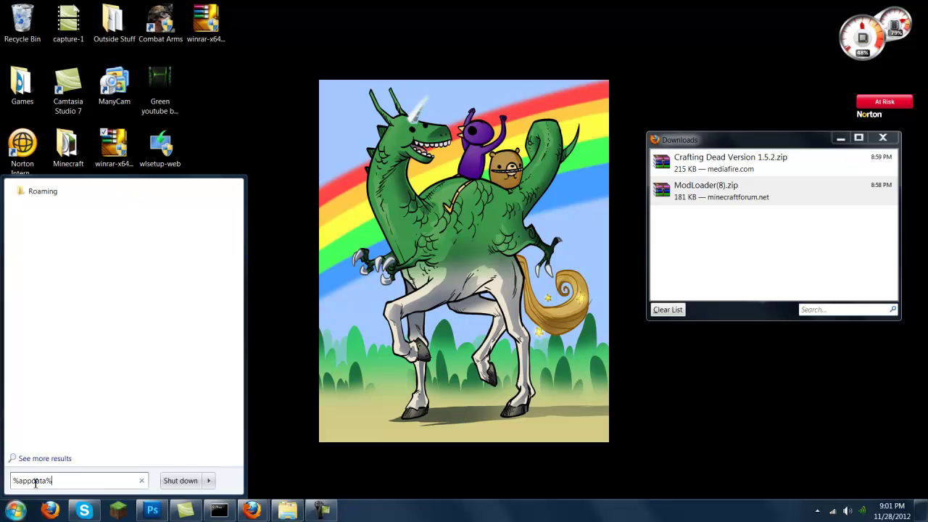
{"action": "key", "text": "Return"}
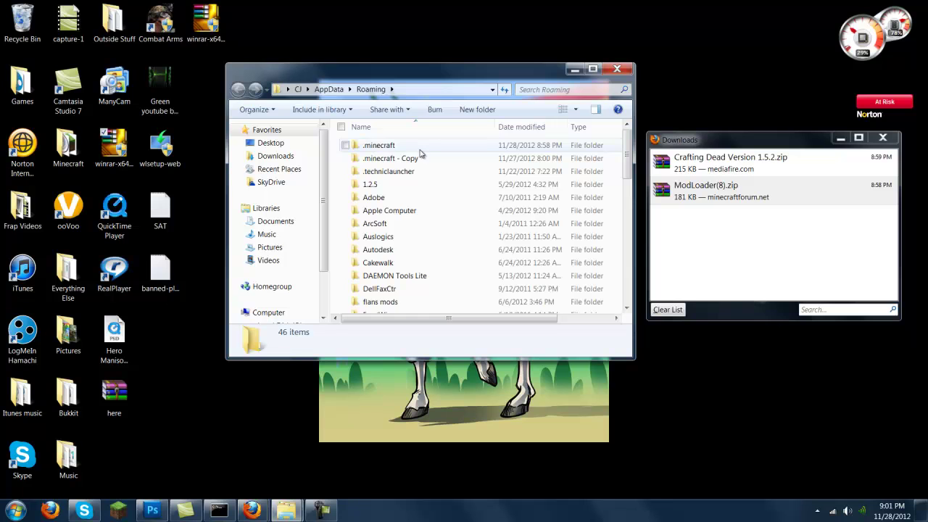
{"action": "double_click", "coordinate": [420, 149]}
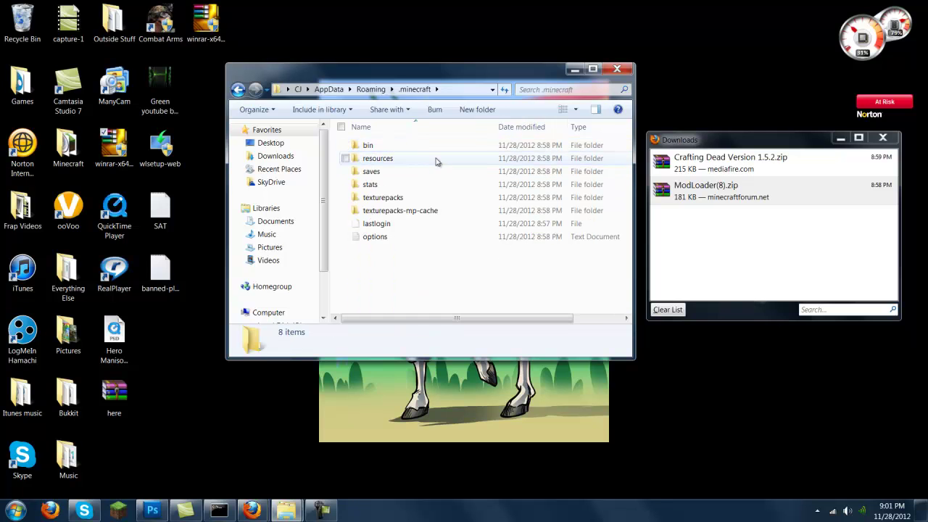
{"action": "double_click", "coordinate": [426, 146]}
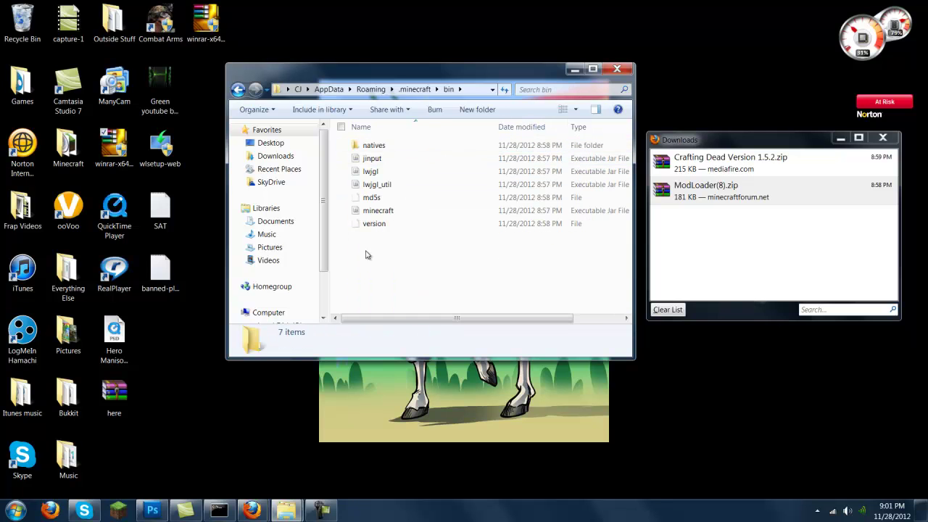
Step: Open the minecraft jar file with WinRAR archiver, minimize the folder window, and move the archive window clear of the downloads list
{"action": "left_click", "coordinate": [374, 212]}
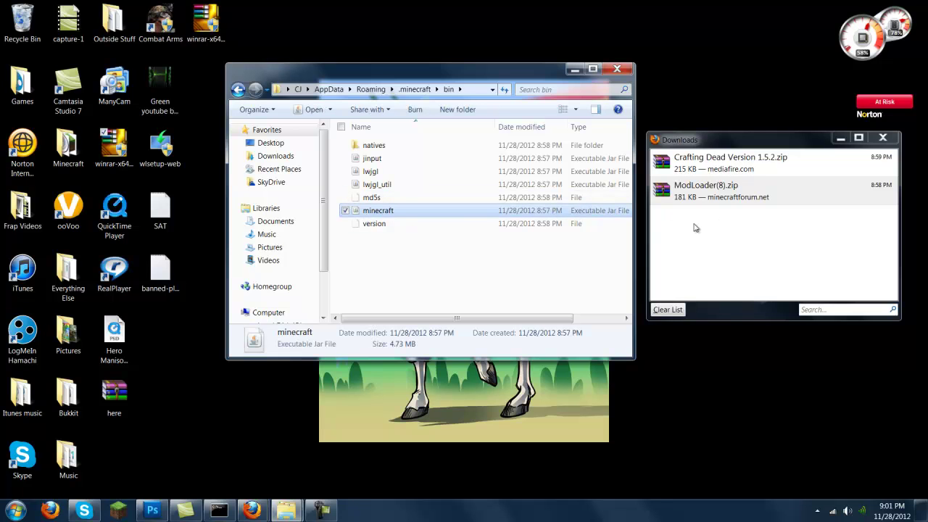
{"action": "double_click", "coordinate": [395, 212]}
{"action": "right_click", "coordinate": [395, 211]}
{"action": "mouse_move", "coordinate": [321, 256]}
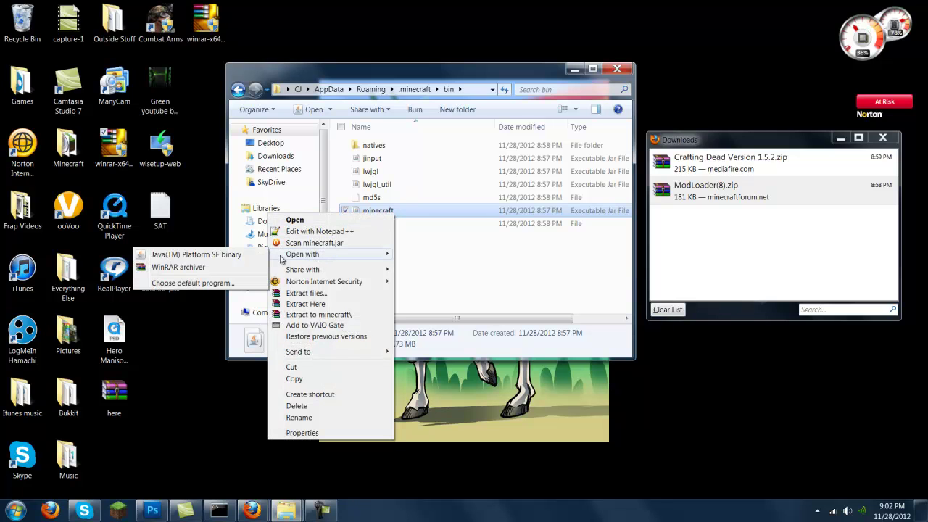
{"action": "left_click", "coordinate": [208, 268]}
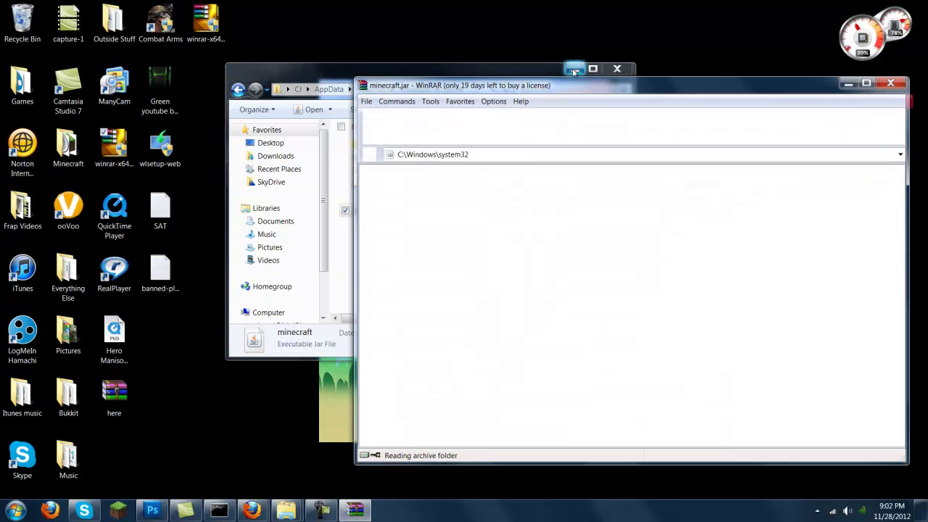
{"action": "left_click", "coordinate": [574, 71]}
{"action": "left_click_drag", "start_coordinate": [581, 90], "coordinate": [276, 56]}
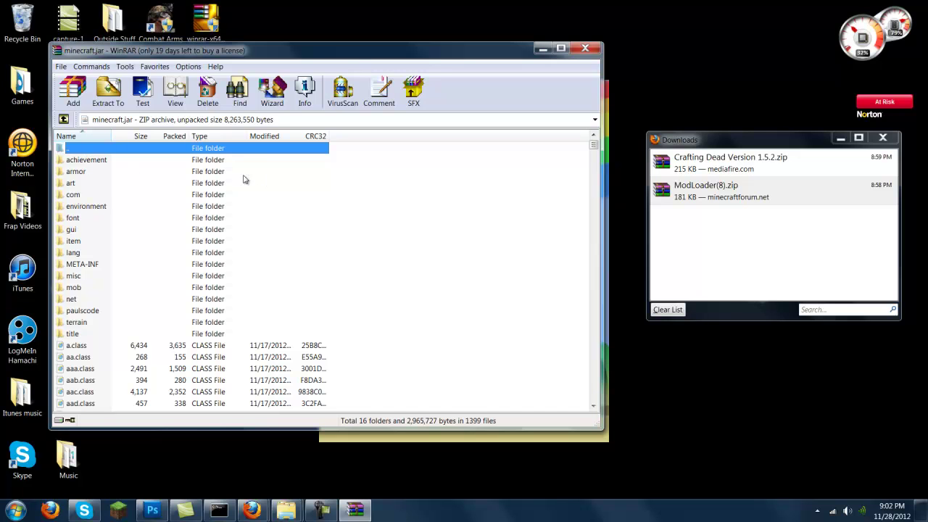
Step: Delete the META-INF folder from the minecraft.jar archive
{"action": "left_click", "coordinate": [87, 267]}
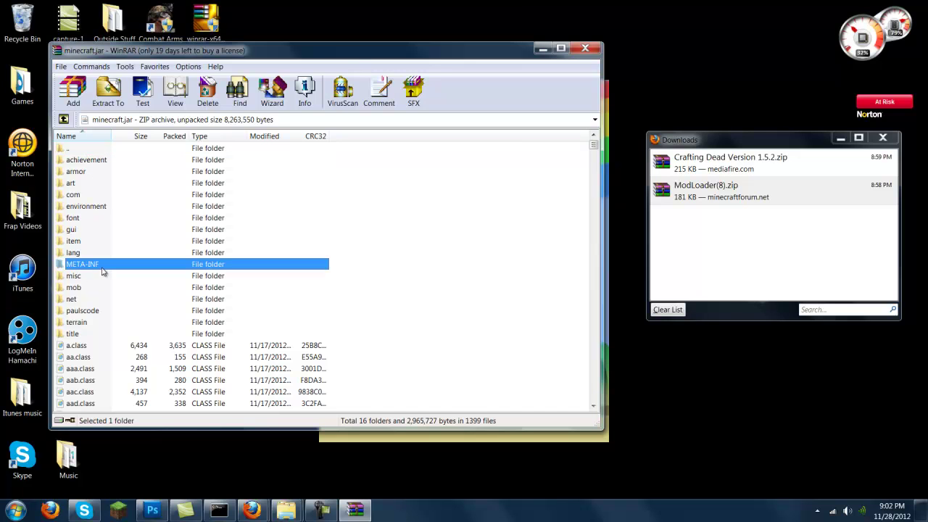
{"action": "right_click", "coordinate": [91, 265]}
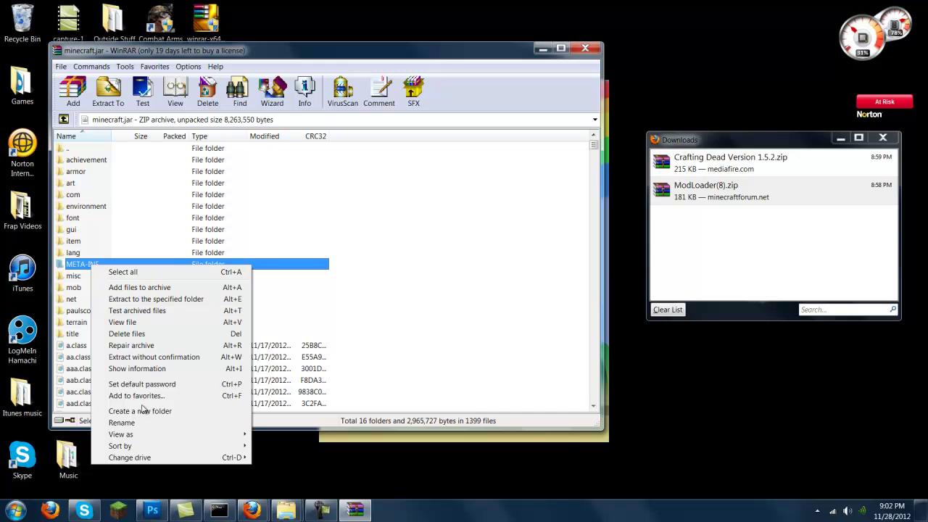
{"action": "left_click", "coordinate": [136, 334]}
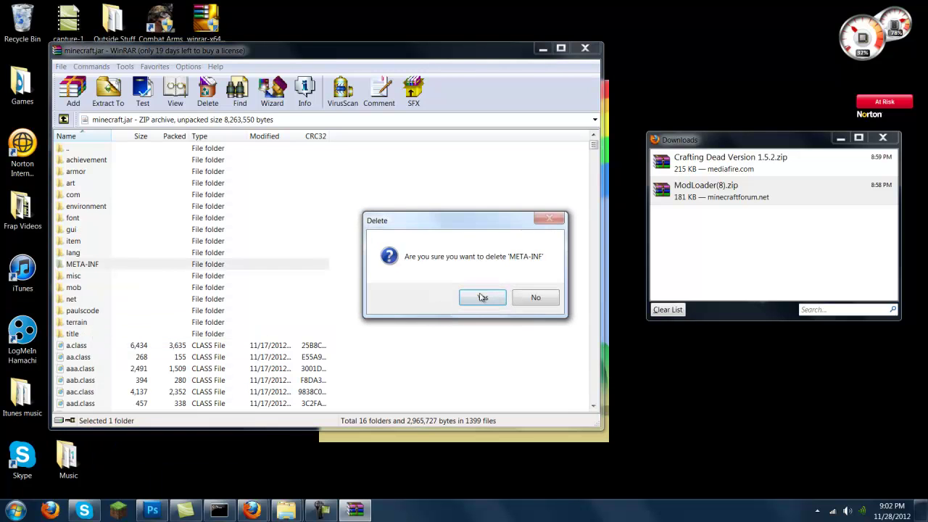
{"action": "left_click", "coordinate": [481, 299]}
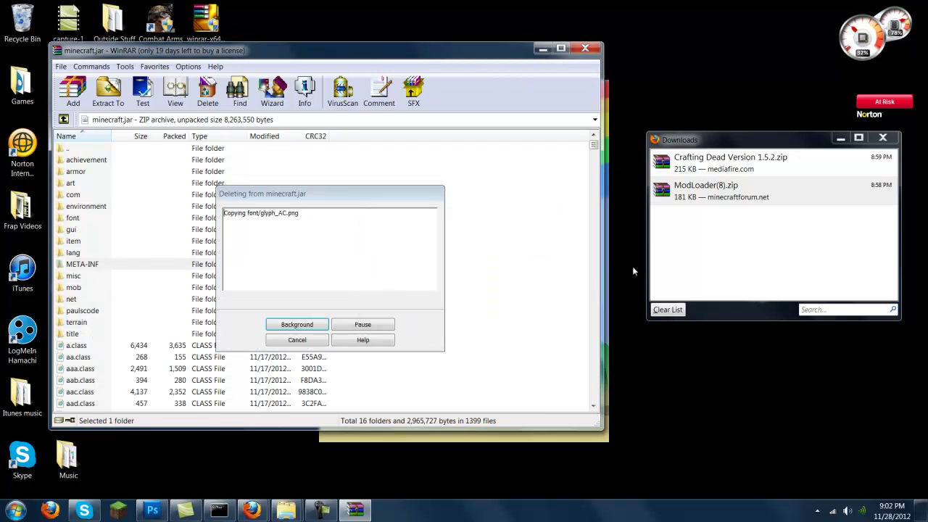
Step: Open ModLoader(8).zip, add all its files to minecraft.jar with the default archive settings, and close the ModLoader archive
{"action": "double_click", "coordinate": [713, 193]}
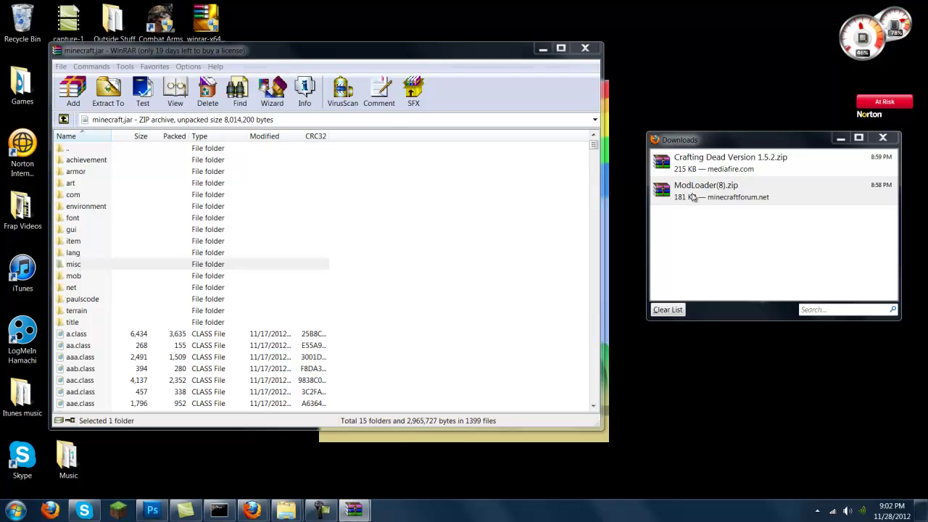
{"action": "left_click_drag", "start_coordinate": [465, 77], "coordinate": [797, 37]}
{"action": "left_click_drag", "start_coordinate": [686, 140], "coordinate": [553, 459]}
{"action": "left_click_drag", "start_coordinate": [571, 280], "coordinate": [377, 210]}
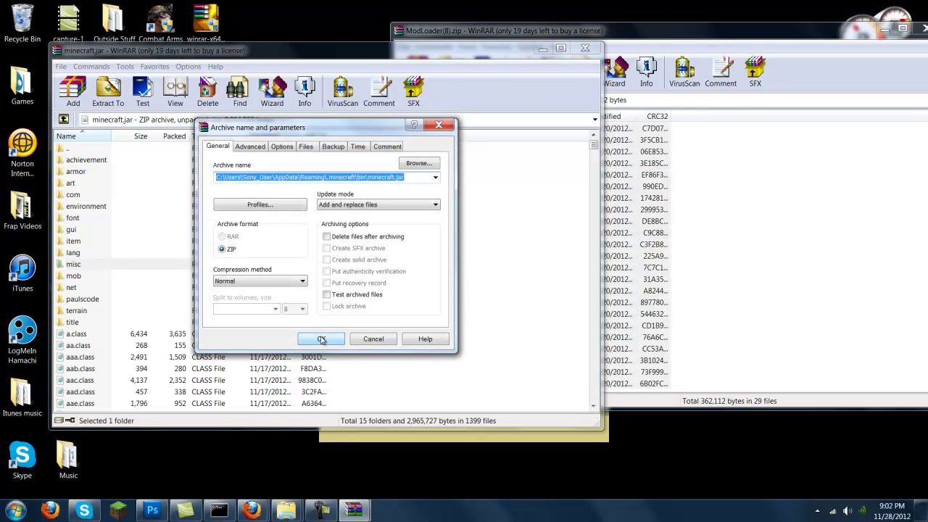
{"action": "left_click", "coordinate": [321, 336]}
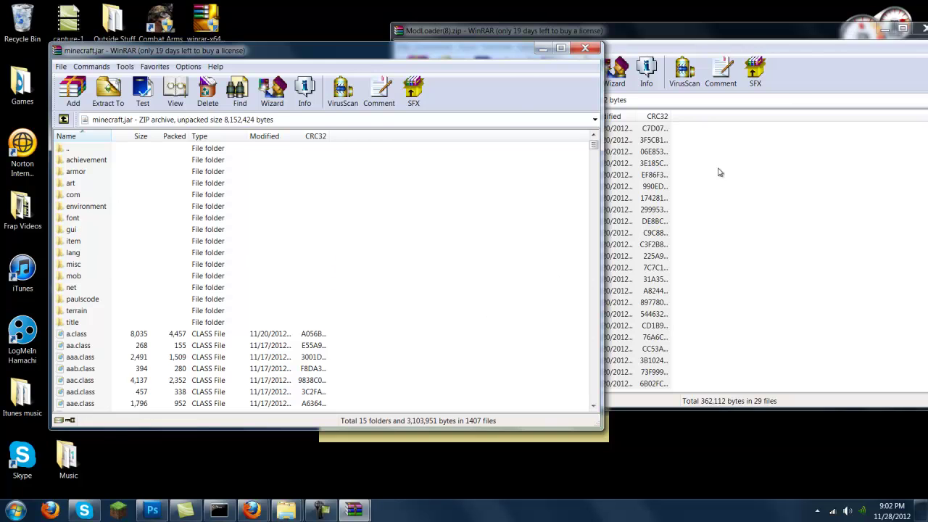
{"action": "left_click_drag", "start_coordinate": [815, 40], "coordinate": [658, 52]}
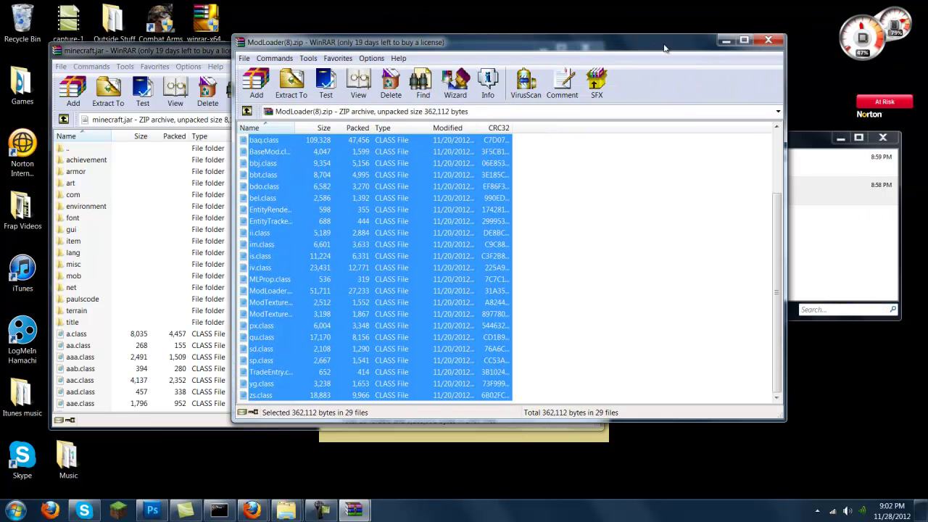
{"action": "left_click", "coordinate": [768, 41]}
Step: Open the downloaded Crafting Dead Version 1.5.2.zip and place its window beside the minecraft.jar archive
{"action": "left_click", "coordinate": [705, 166]}
{"action": "double_click", "coordinate": [705, 166]}
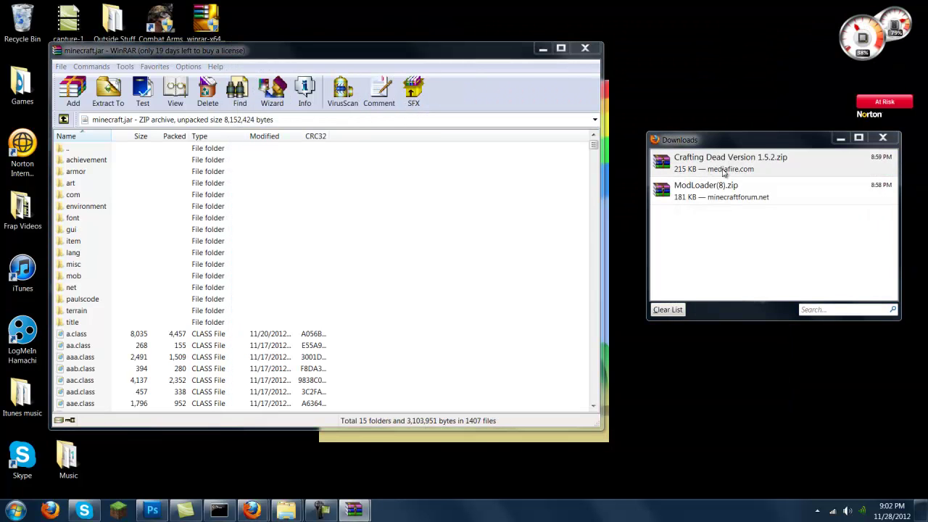
{"action": "left_click_drag", "start_coordinate": [464, 31], "coordinate": [903, 16]}
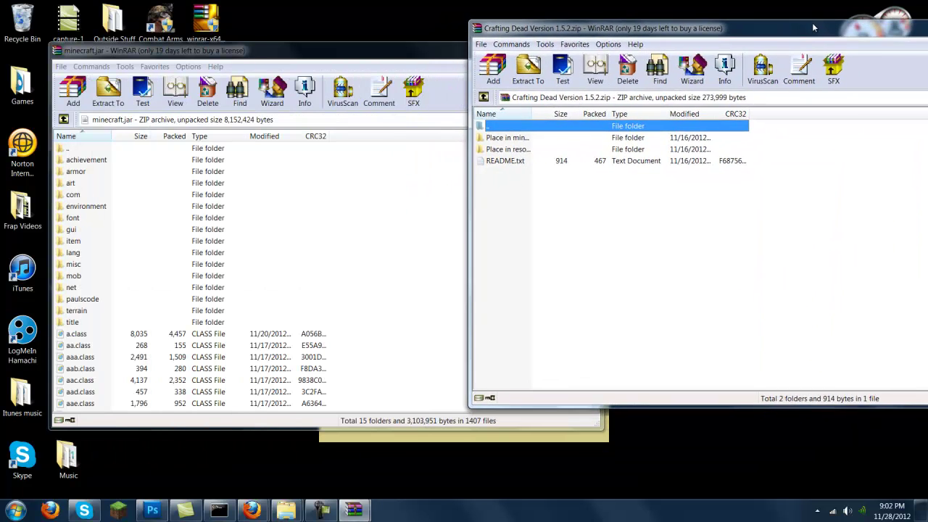
Step: Add everything inside the mod archive's "Place in minecraft.jar" folder to minecraft.jar, and close the Crafting Dead archive
{"action": "left_click", "coordinate": [529, 142]}
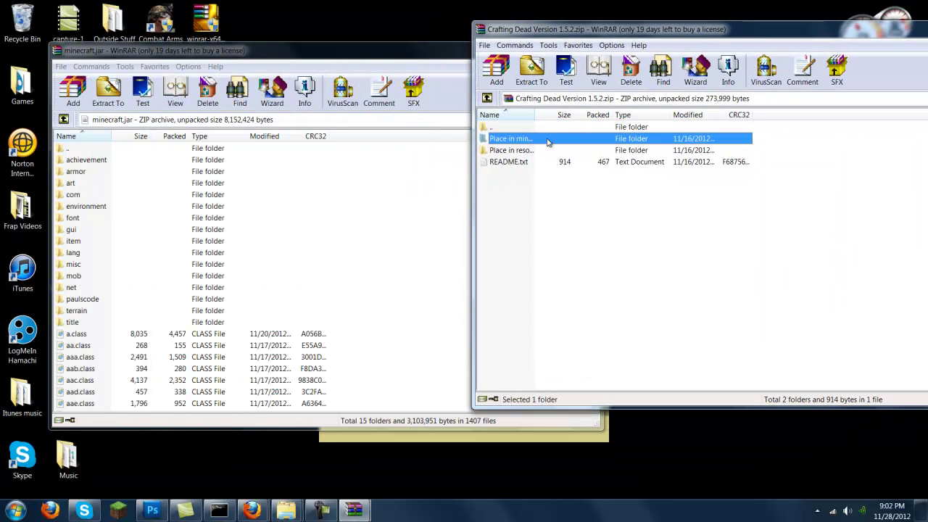
{"action": "double_click", "coordinate": [548, 142]}
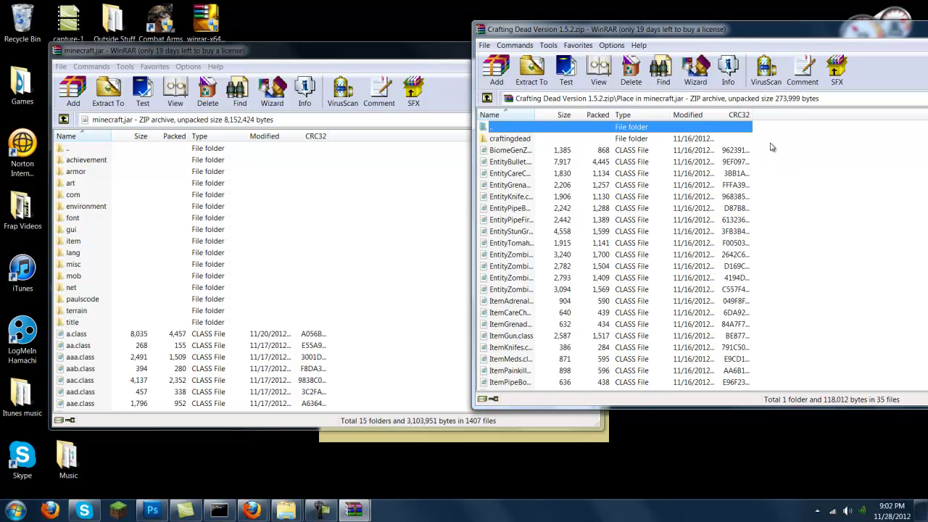
{"action": "left_click_drag", "start_coordinate": [772, 147], "coordinate": [613, 415]}
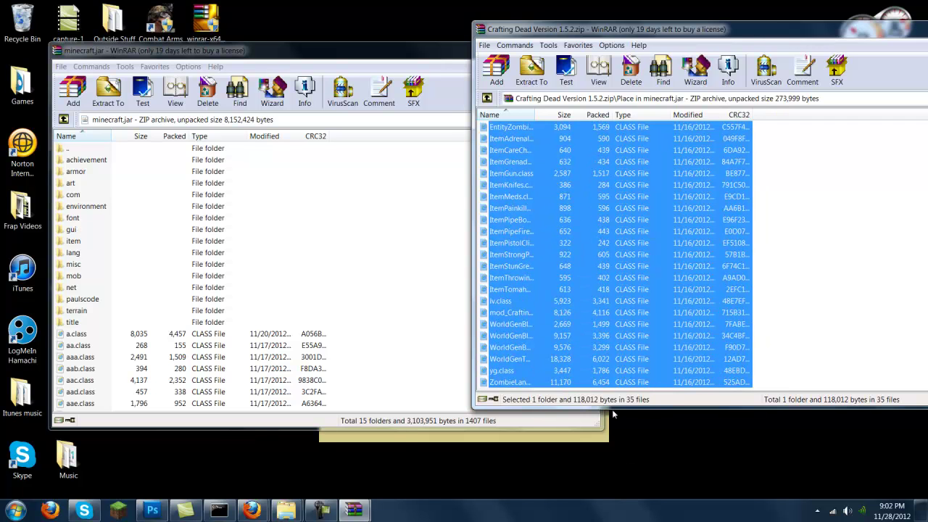
{"action": "left_click_drag", "start_coordinate": [559, 271], "coordinate": [404, 245]}
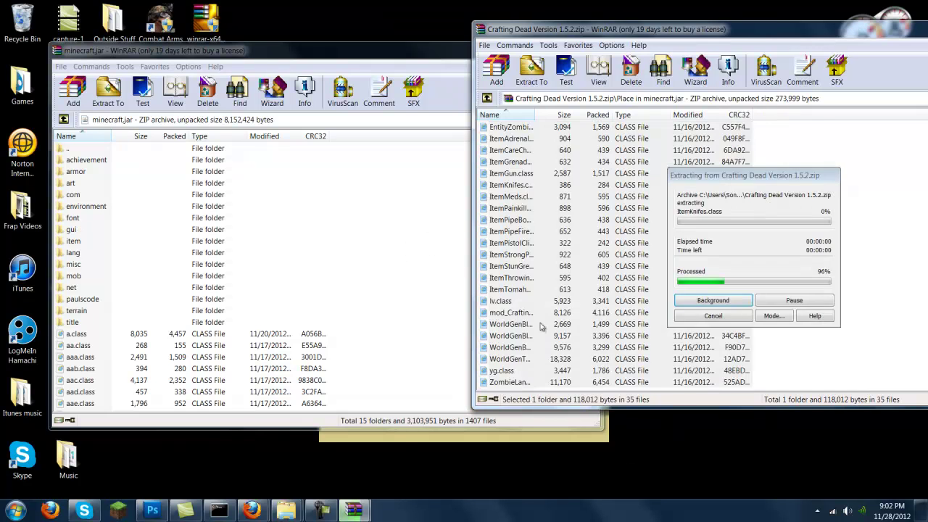
{"action": "left_click", "coordinate": [322, 341]}
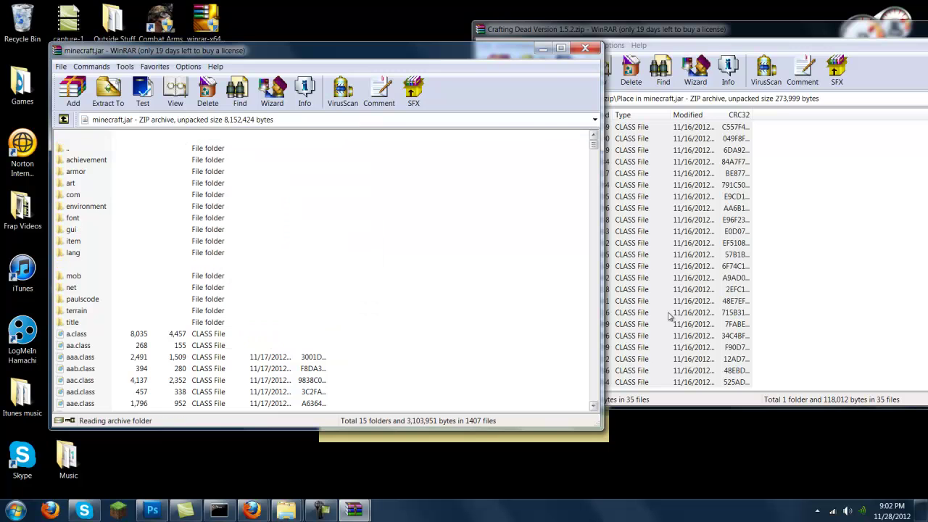
{"action": "left_click_drag", "start_coordinate": [732, 32], "coordinate": [527, 68]}
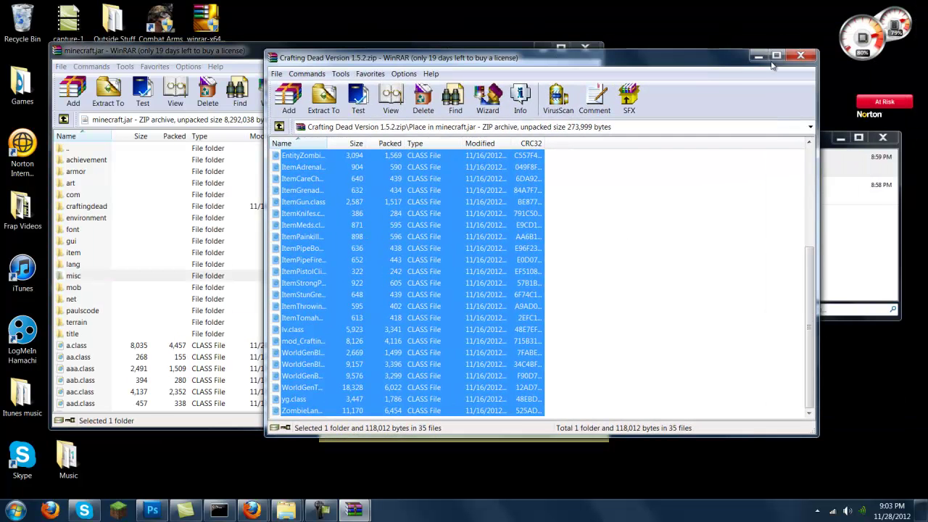
{"action": "left_click", "coordinate": [799, 58]}
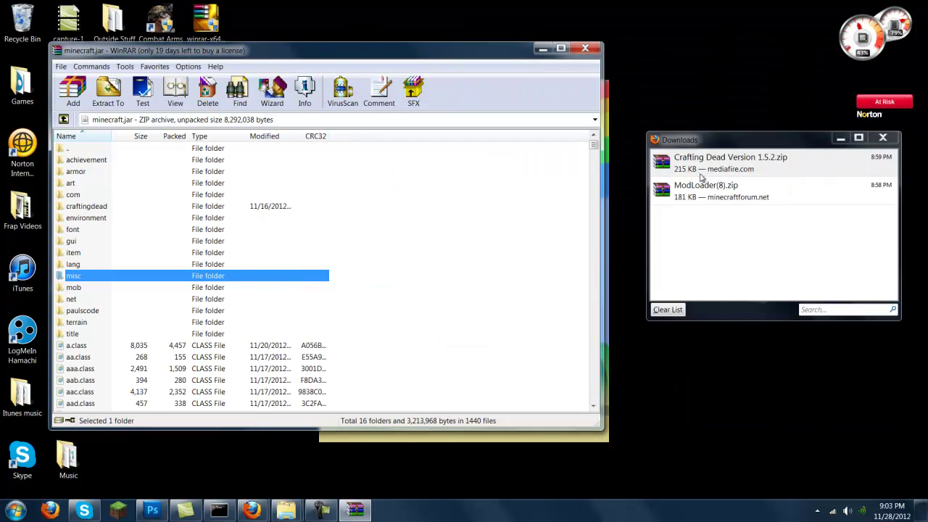
Step: Reopen Crafting Dead Version 1.5.2.zip, move its window aside, select its "Place in resources" folder, and close the minecraft.jar archive
{"action": "left_click", "coordinate": [701, 176]}
{"action": "double_click", "coordinate": [678, 178]}
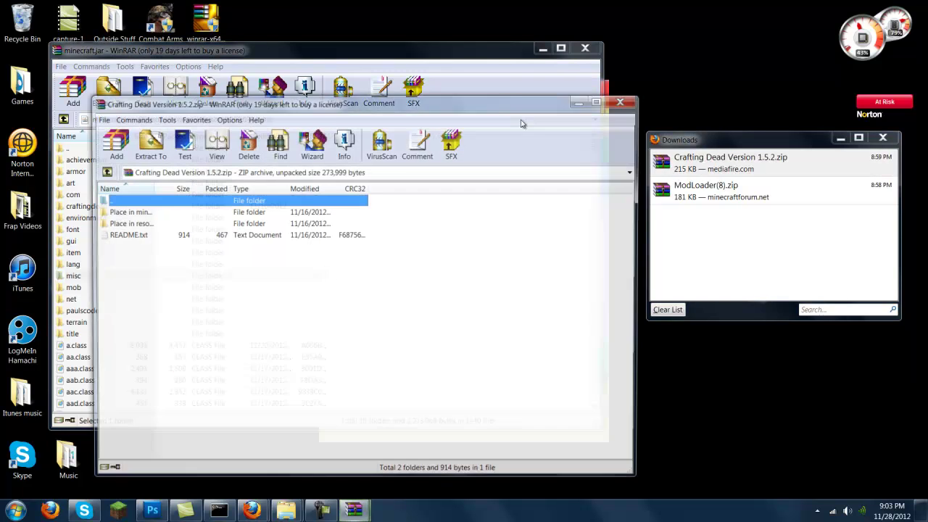
{"action": "left_click_drag", "start_coordinate": [323, 89], "coordinate": [639, 58]}
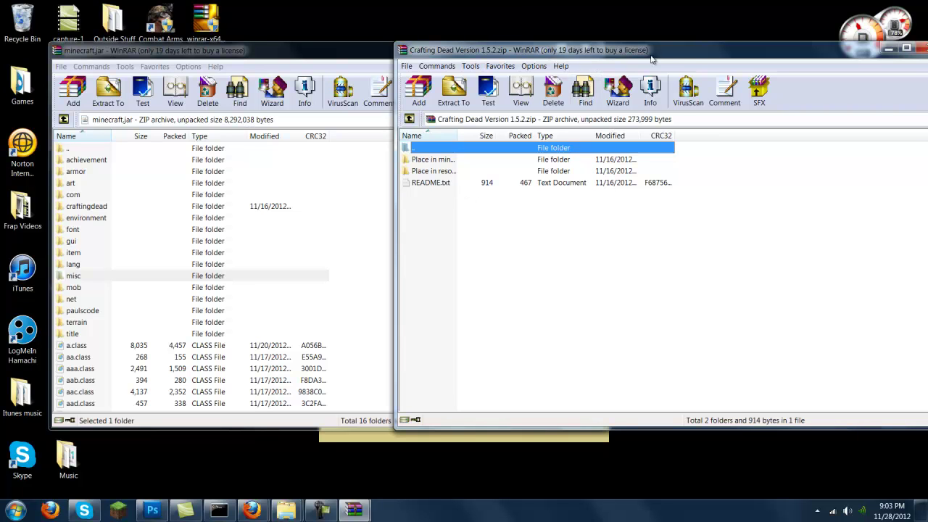
{"action": "left_click", "coordinate": [463, 172]}
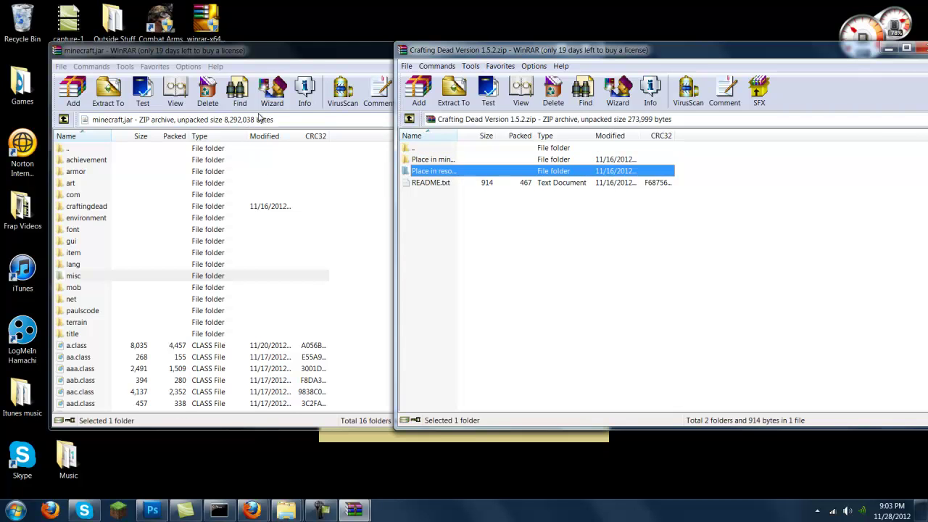
{"action": "left_click_drag", "start_coordinate": [304, 56], "coordinate": [229, 71]}
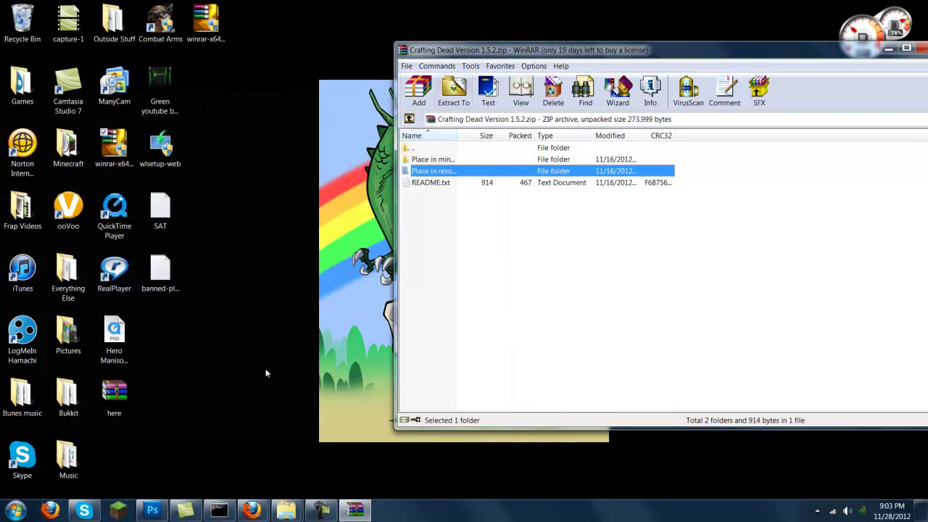
Step: Close the extra .minecraft folder window and open the resources folder of .minecraft in the remaining Explorer window
{"action": "left_click", "coordinate": [286, 510]}
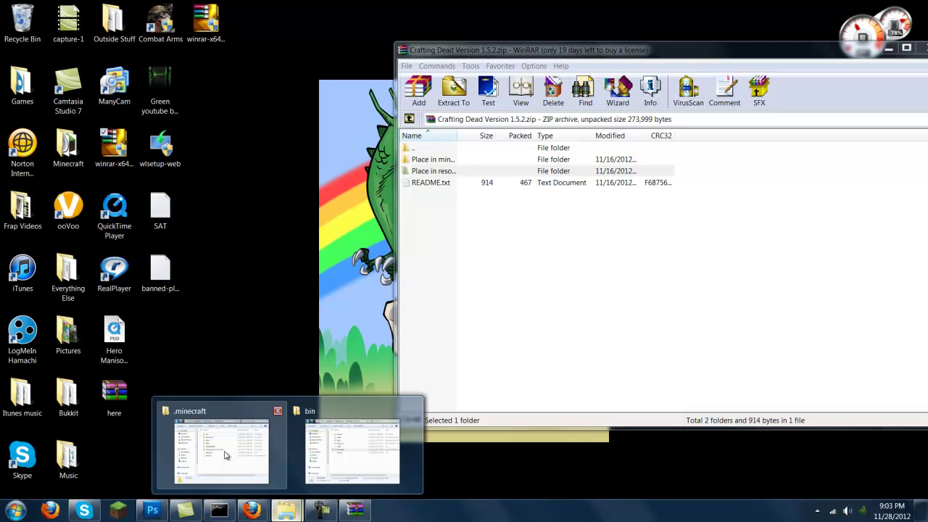
{"action": "mouse_move", "coordinate": [225, 455]}
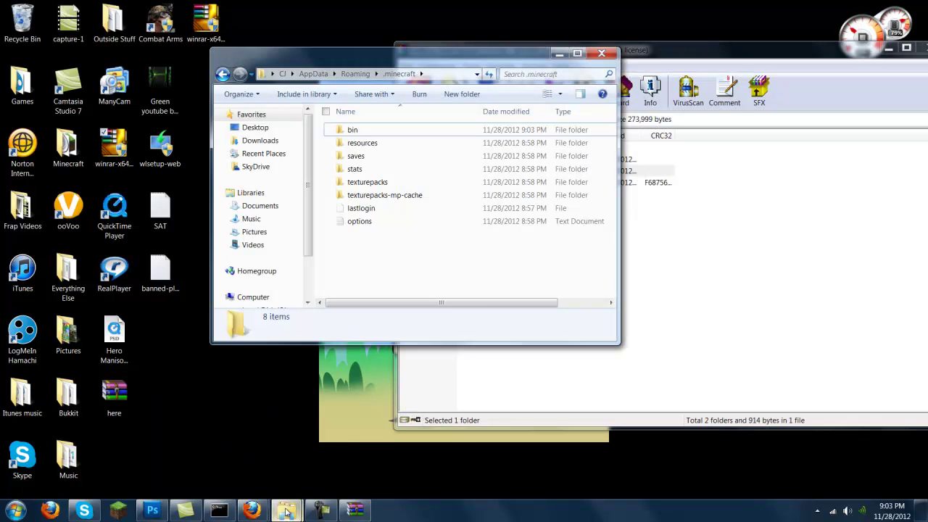
{"action": "mouse_move", "coordinate": [287, 510]}
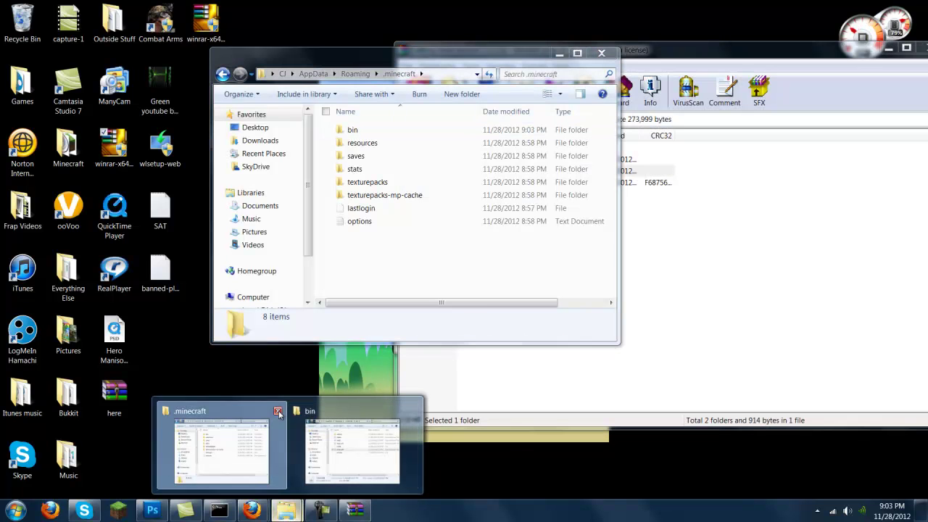
{"action": "left_click", "coordinate": [280, 412]}
{"action": "left_click", "coordinate": [304, 454]}
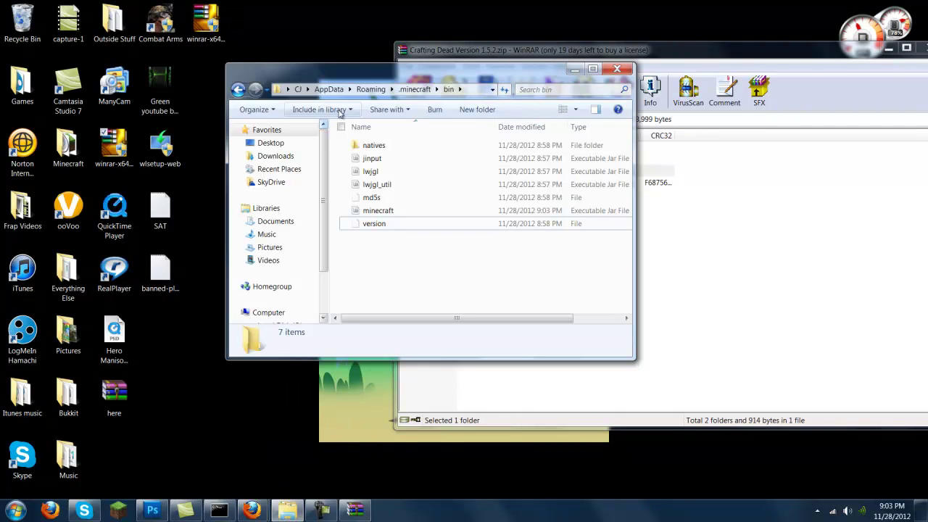
{"action": "left_click", "coordinate": [414, 89]}
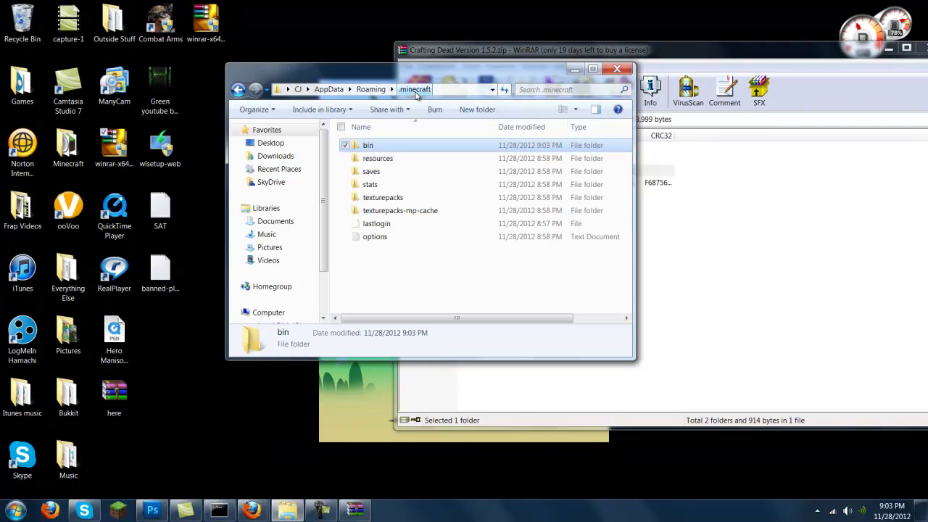
{"action": "double_click", "coordinate": [379, 147]}
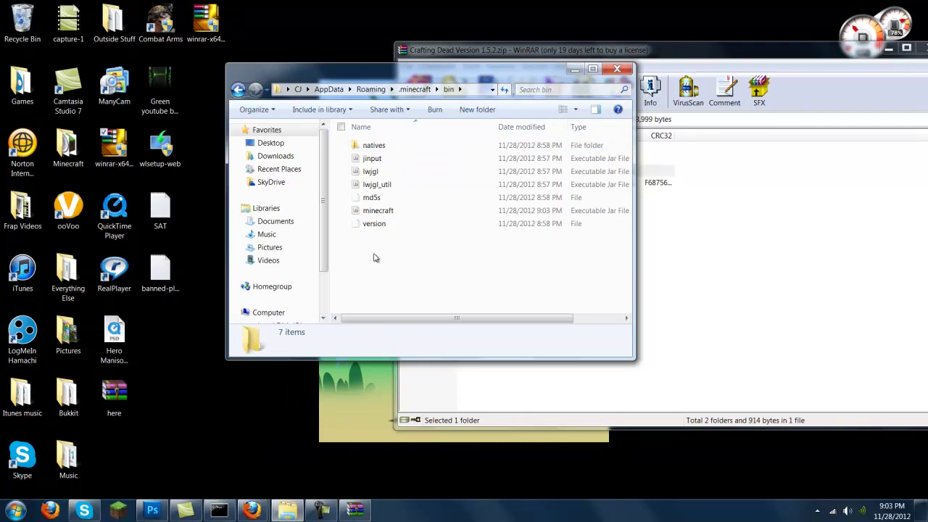
{"action": "left_click", "coordinate": [238, 89]}
{"action": "left_click", "coordinate": [393, 160]}
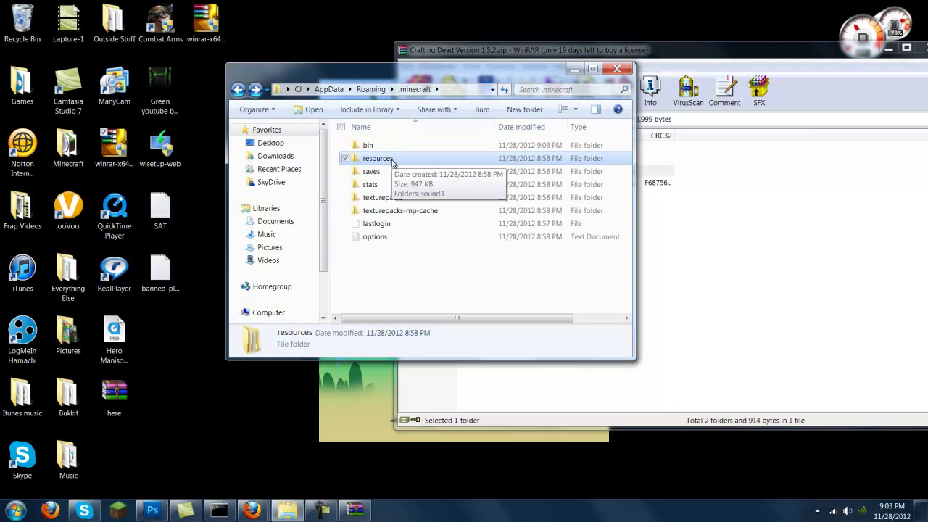
{"action": "double_click", "coordinate": [391, 164]}
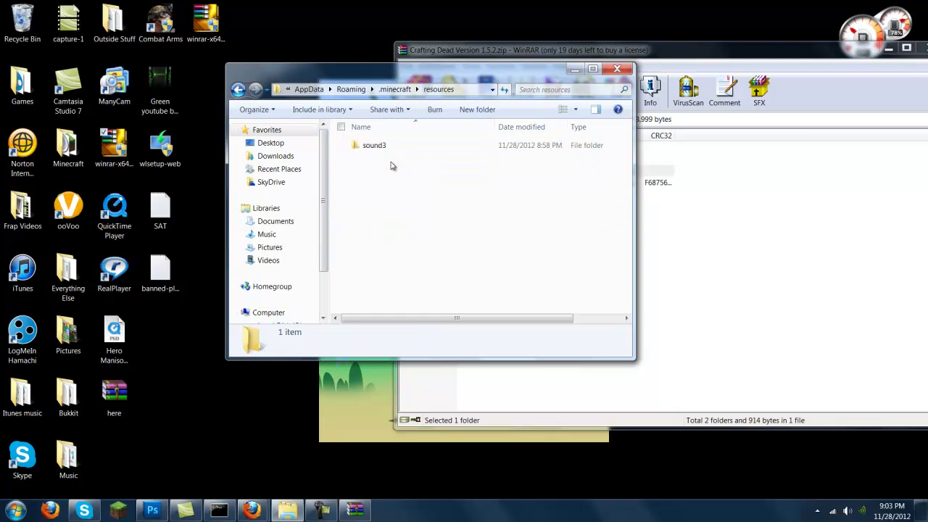
Step: Copy the gun folder from the archive's "Place in resources" folder into .minecraft's resources folder, and close both windows
{"action": "left_click", "coordinate": [354, 510]}
{"action": "double_click", "coordinate": [470, 173]}
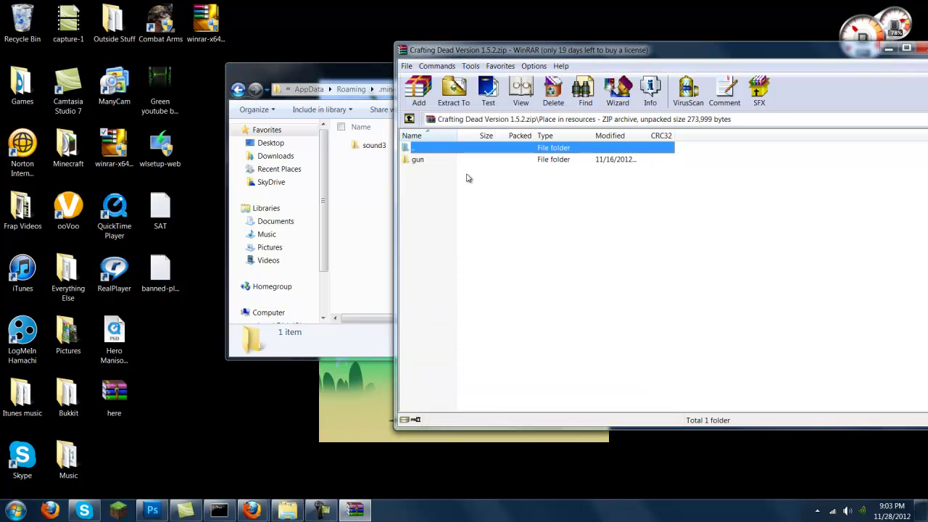
{"action": "left_click_drag", "start_coordinate": [448, 165], "coordinate": [394, 312]}
{"action": "left_click_drag", "start_coordinate": [826, 58], "coordinate": [583, 62]}
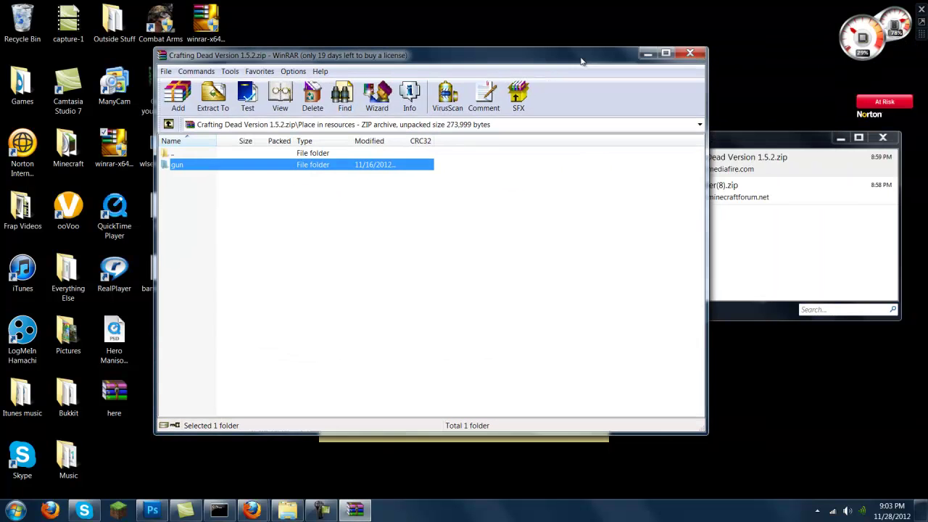
{"action": "left_click", "coordinate": [689, 55]}
{"action": "left_click", "coordinate": [572, 63]}
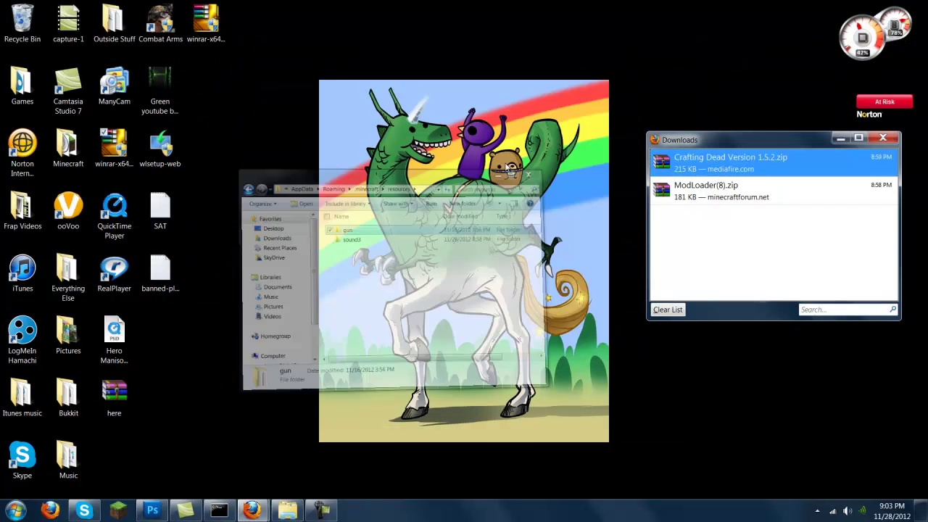
Step: Run Minecraft.exe past the security warning, enter the account password in the launcher, and log in
{"action": "double_click", "coordinate": [821, 163]}
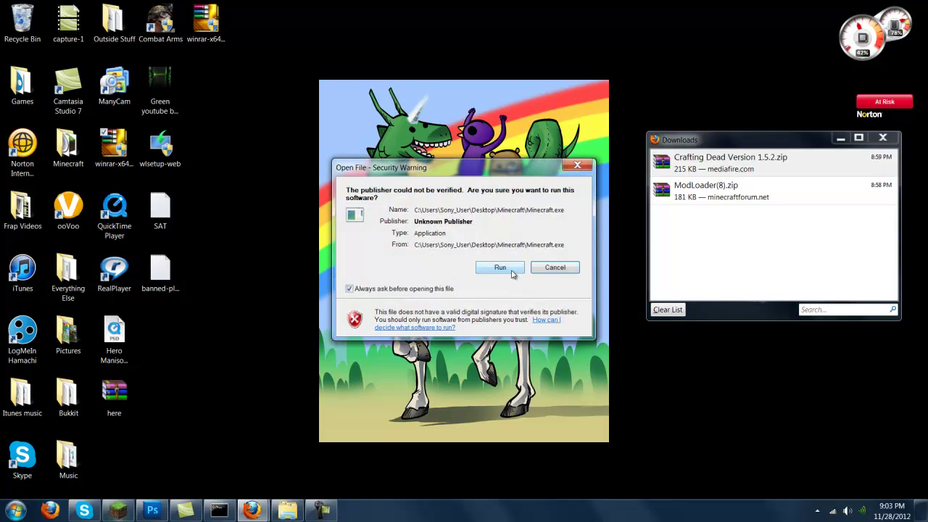
{"action": "key", "text": "Return"}
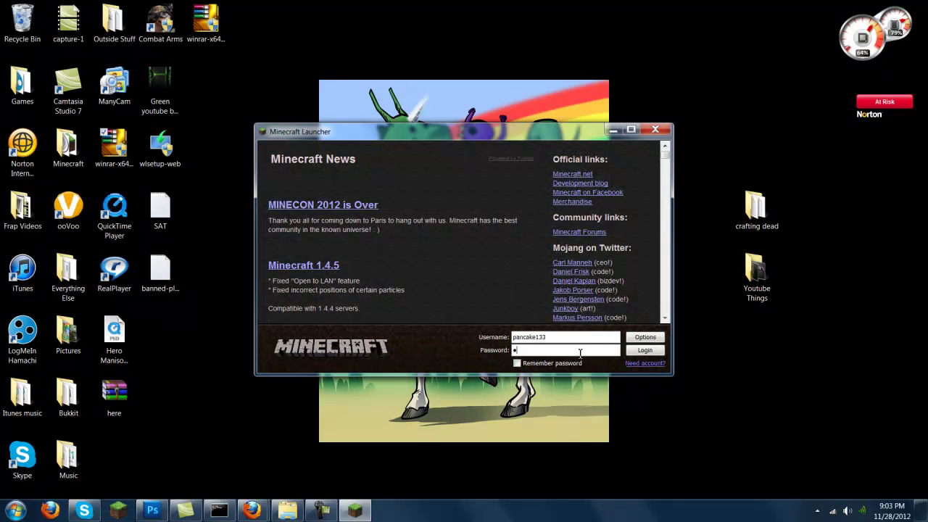
{"action": "type", "text": "***"}
{"action": "left_click", "coordinate": [633, 352]}
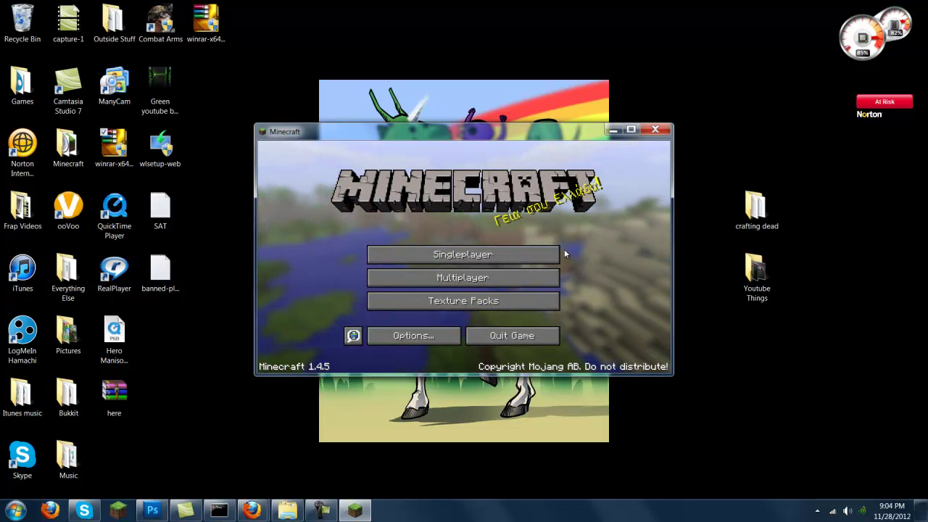
Step: Create a new singleplayer world with the world type Crafting Dead and the game mode Hardcore
{"action": "left_click", "coordinate": [442, 257]}
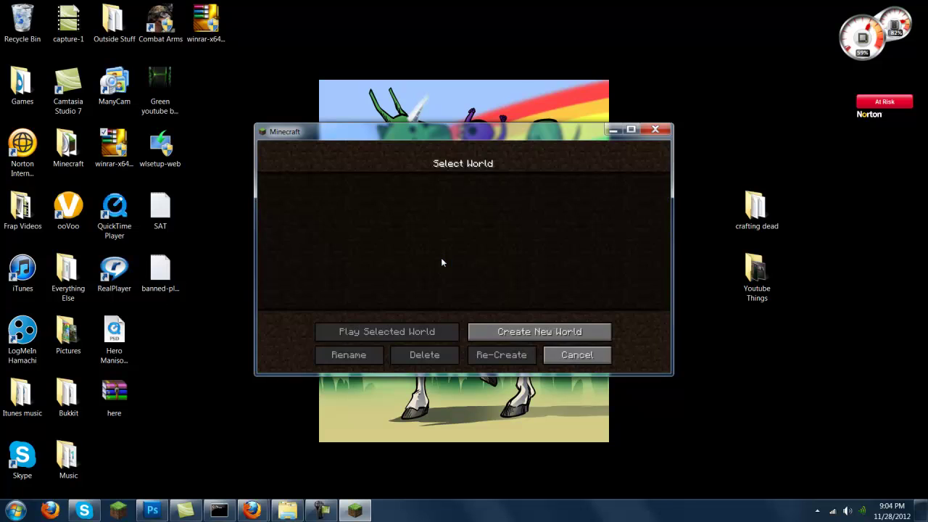
{"action": "left_click", "coordinate": [509, 335]}
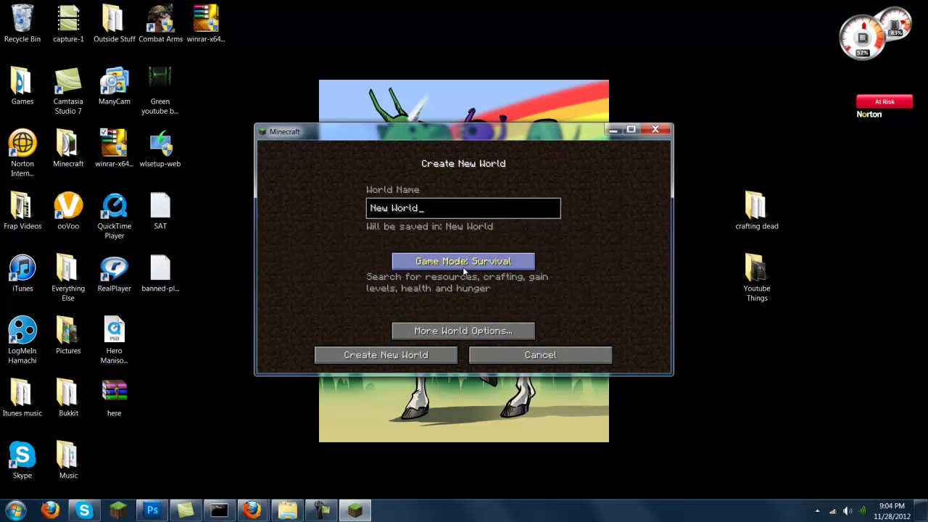
{"action": "left_click", "coordinate": [470, 332]}
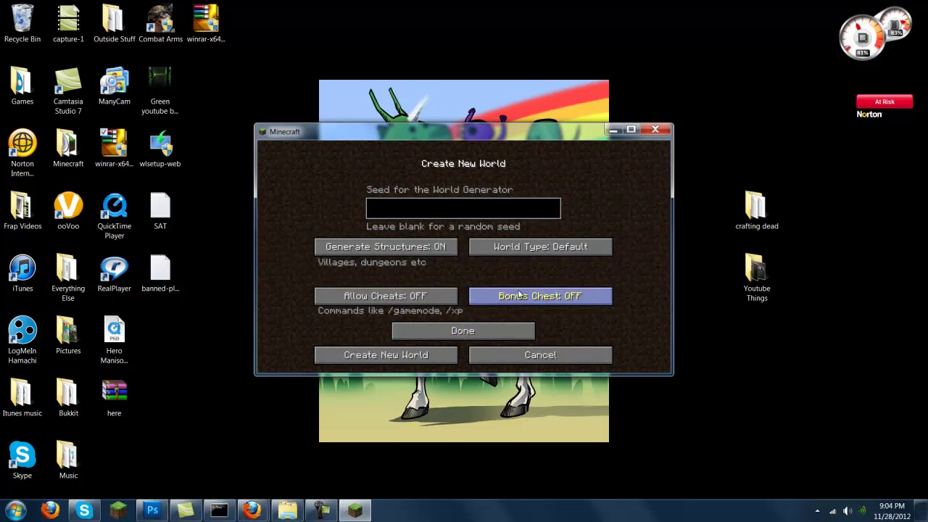
{"action": "left_click", "coordinate": [543, 251]}
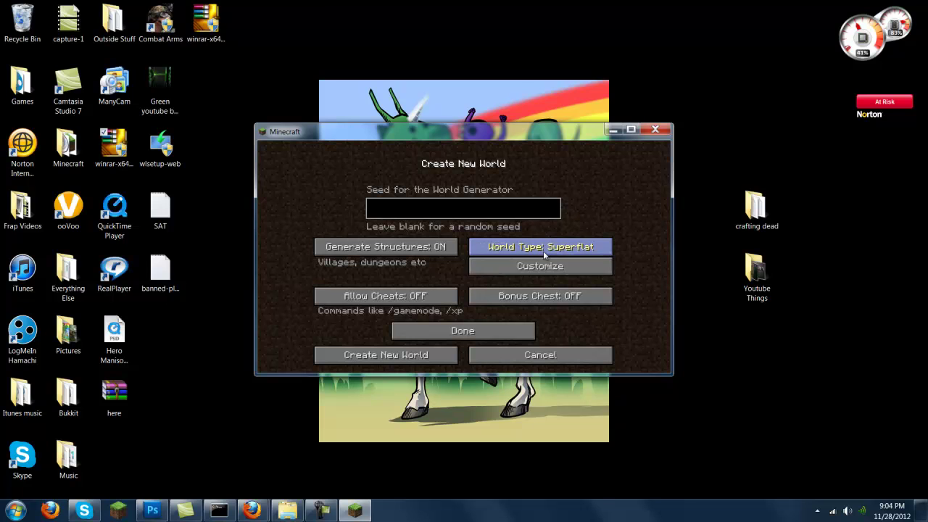
{"action": "left_click", "coordinate": [543, 251]}
{"action": "left_click", "coordinate": [543, 252]}
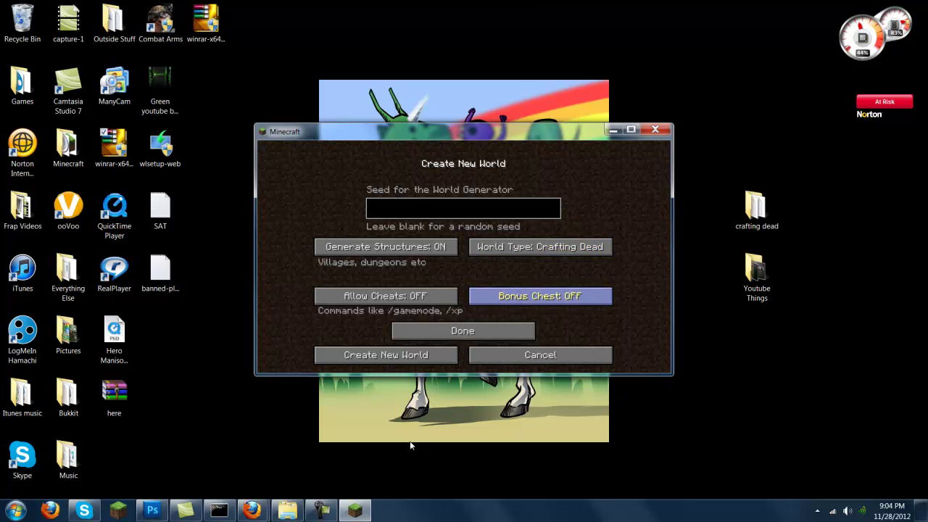
{"action": "left_click", "coordinate": [464, 331]}
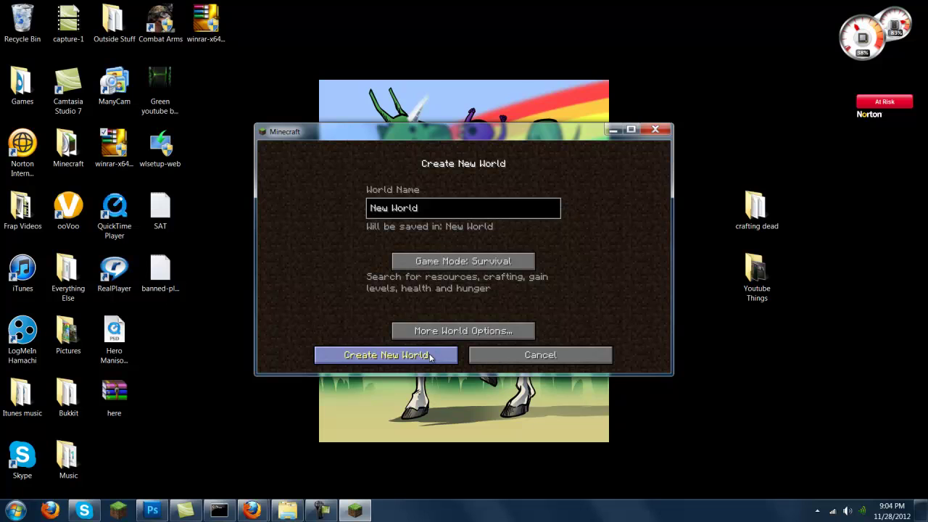
{"action": "left_click", "coordinate": [464, 261]}
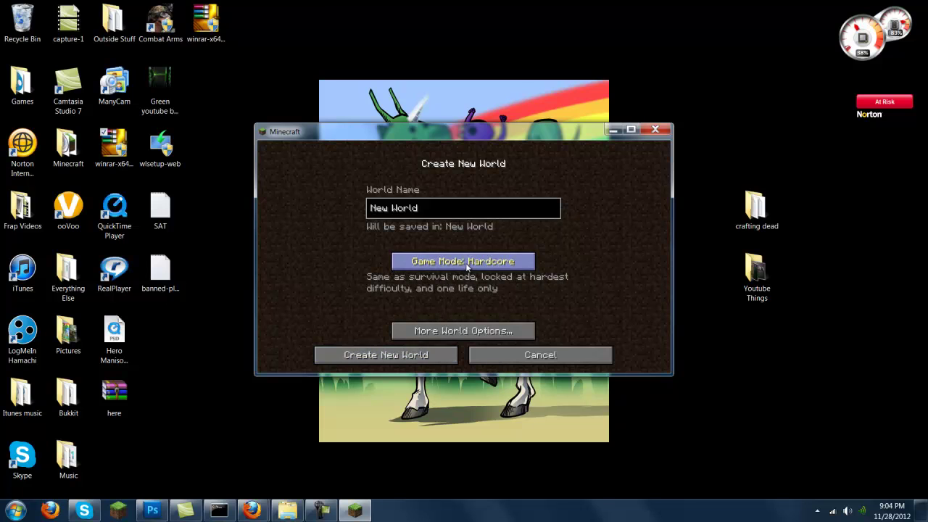
{"action": "left_click", "coordinate": [386, 355]}
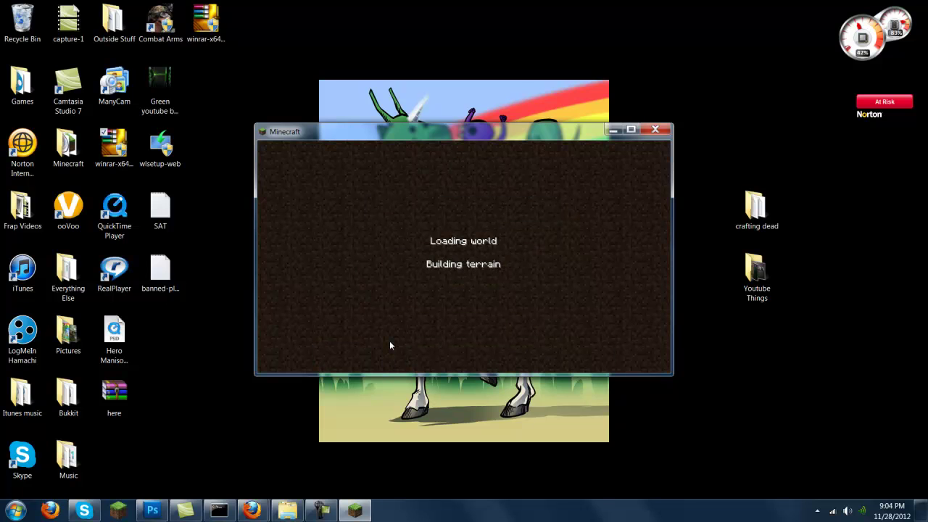